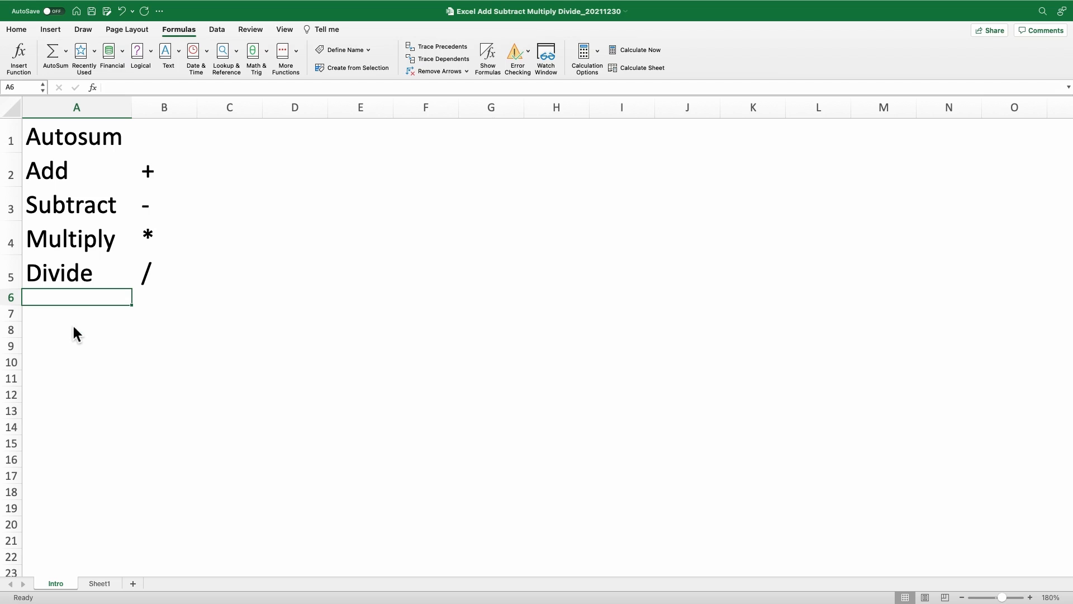
- Point out the Autosum, Add (+), Subtract (-), Multiply (*) and Divide (/) operation labels and symbols
click(86, 147)
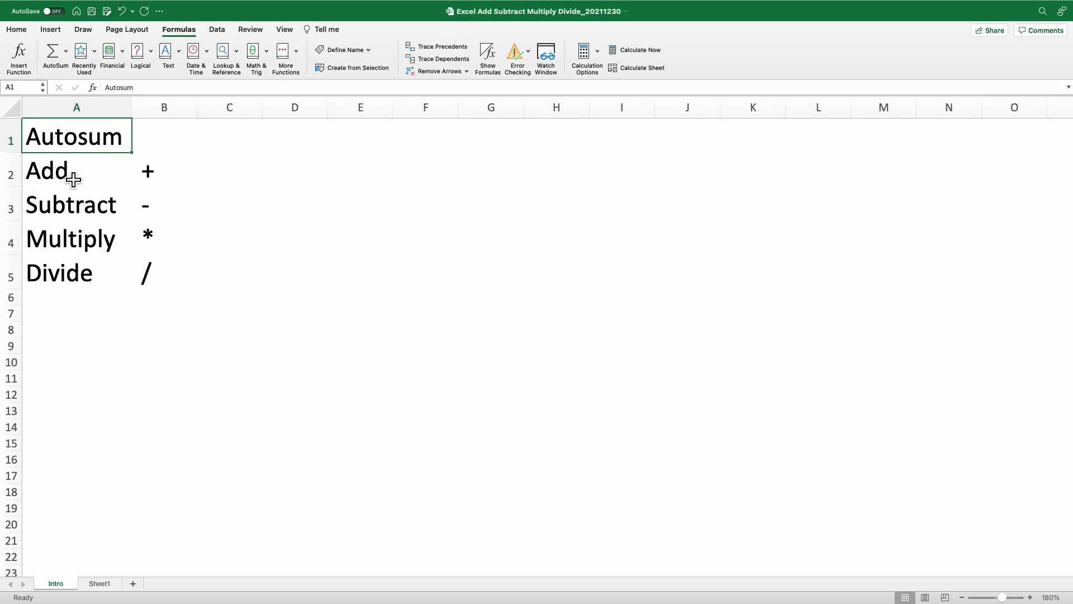
click(70, 182)
click(168, 182)
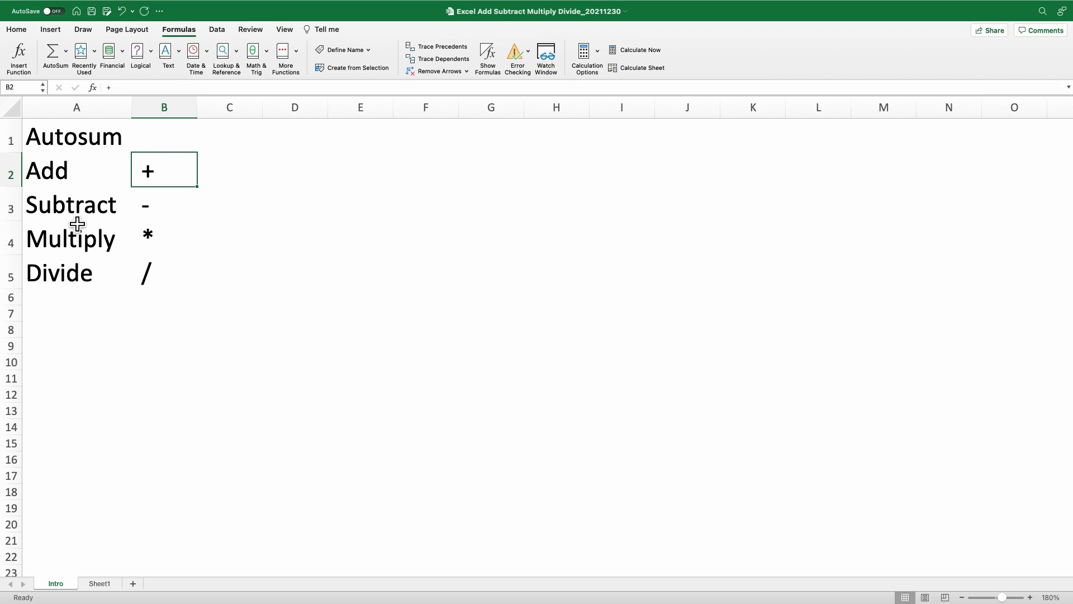
click(78, 216)
click(152, 213)
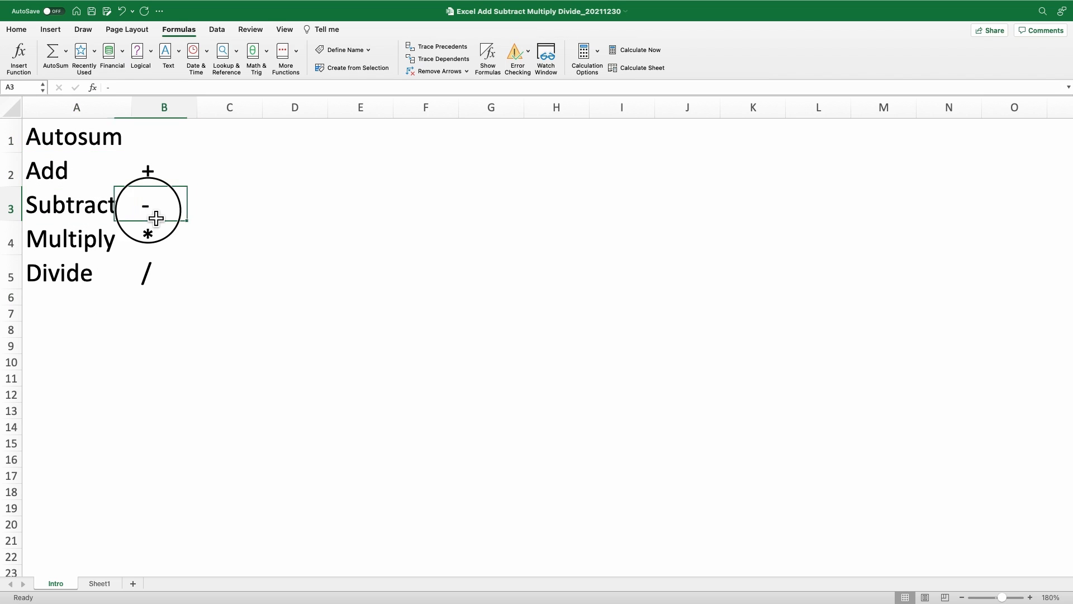
click(83, 241)
click(156, 243)
click(95, 287)
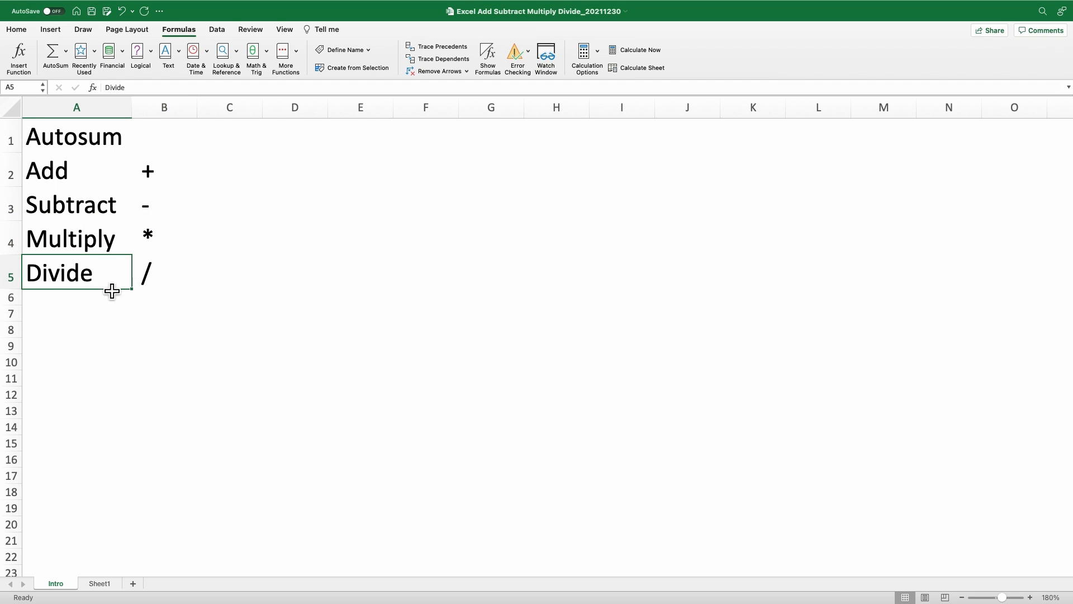
click(153, 288)
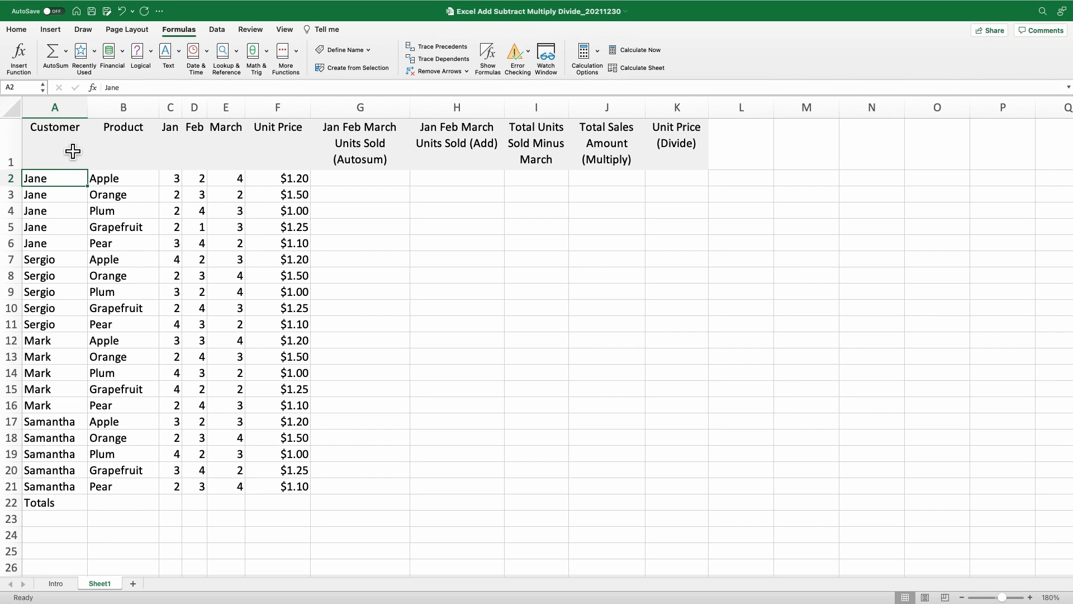
- Point out the Customer through Unit Price headers, then select the empty formula cells G2:K2 and C22:E22
click(70, 148)
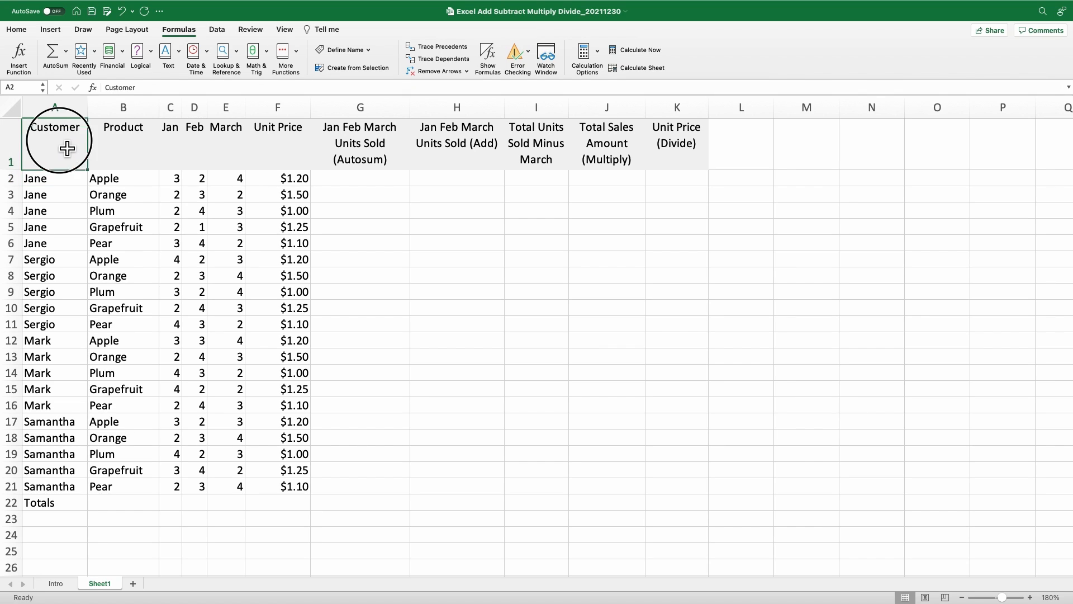
click(138, 155)
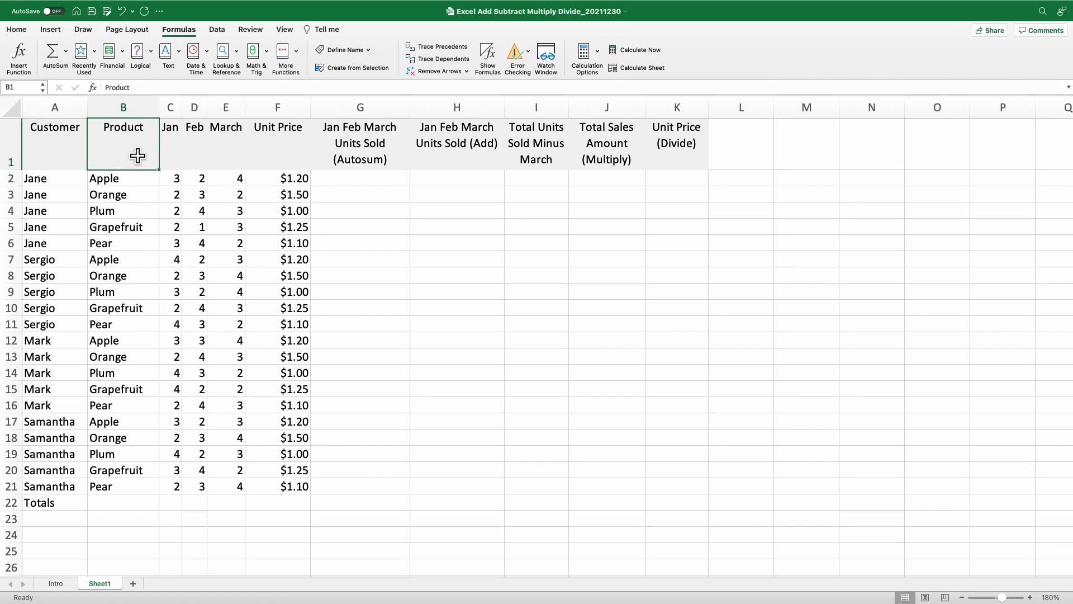
click(178, 153)
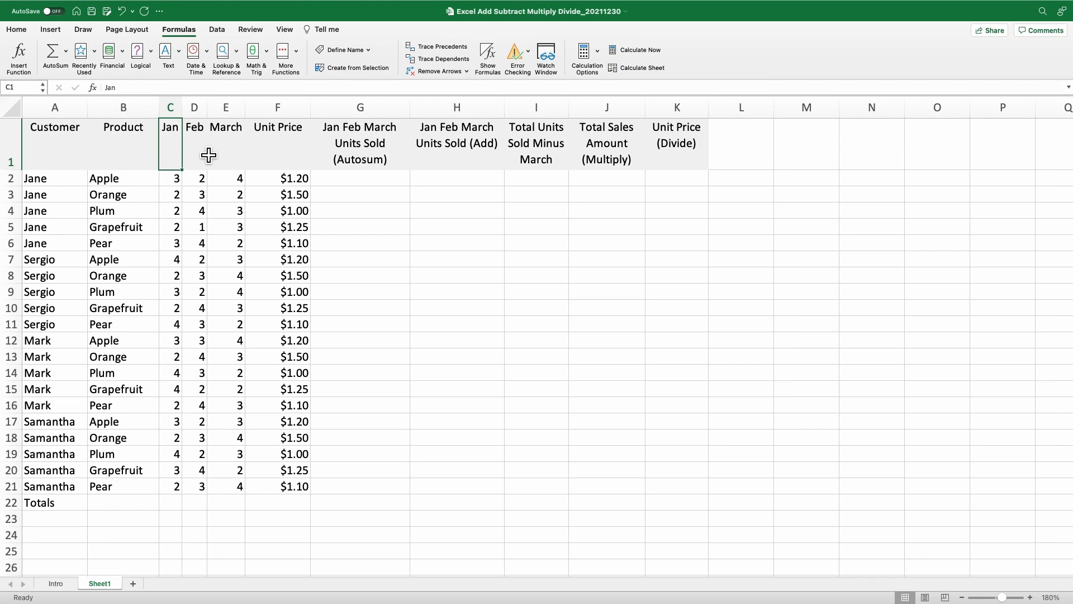
click(208, 156)
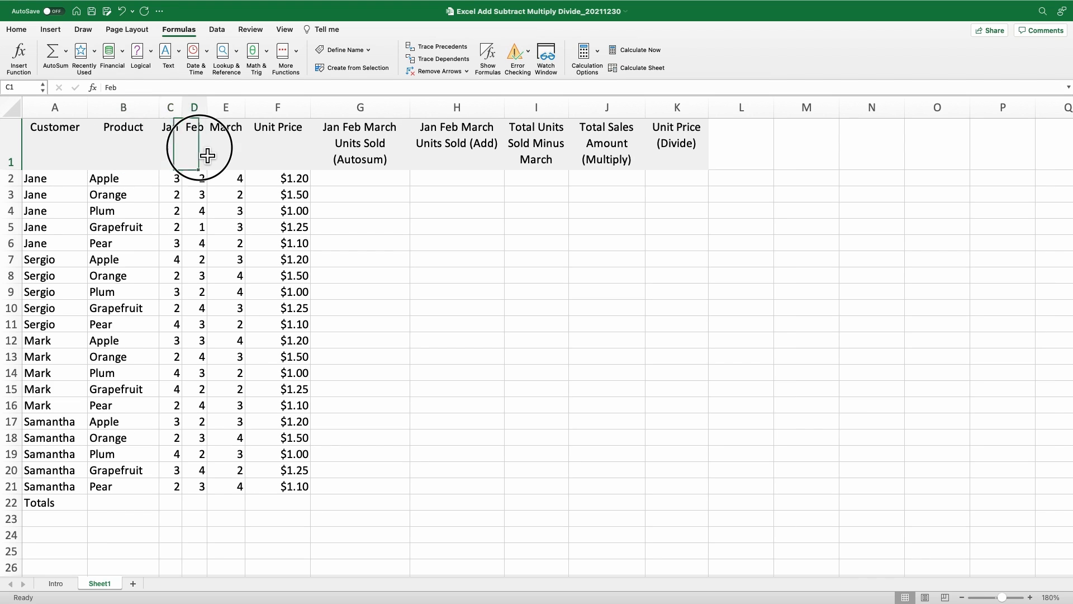
click(237, 157)
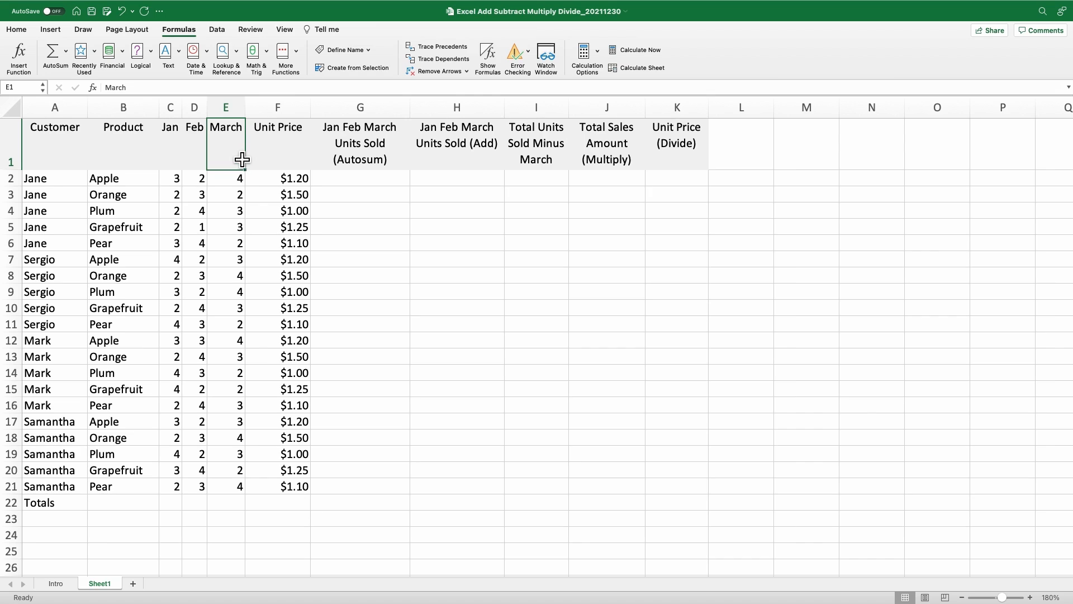
click(292, 158)
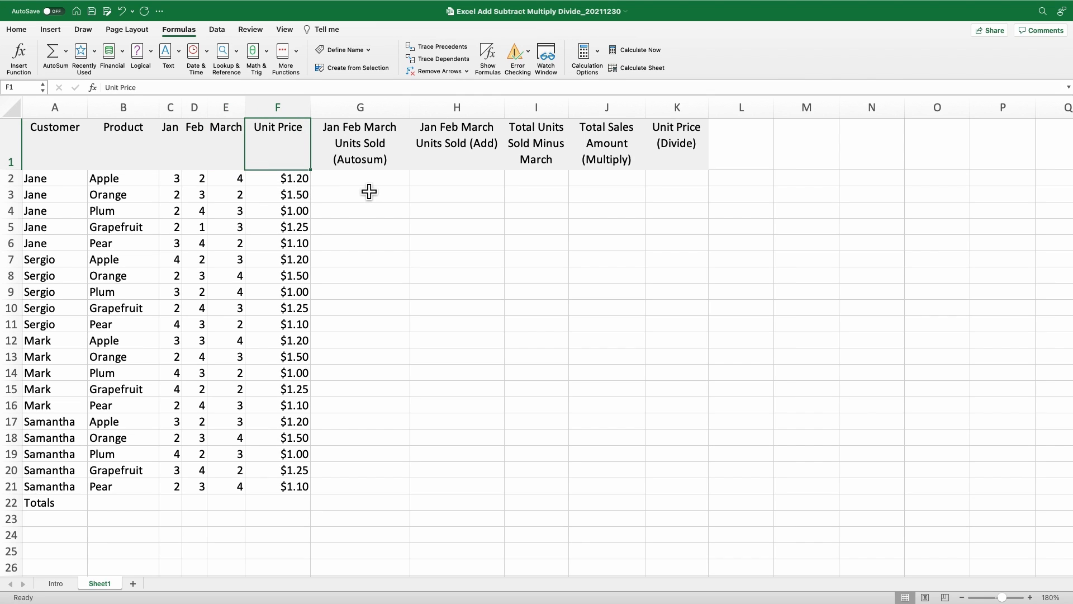
drag(369, 189, 682, 185)
drag(178, 510, 234, 513)
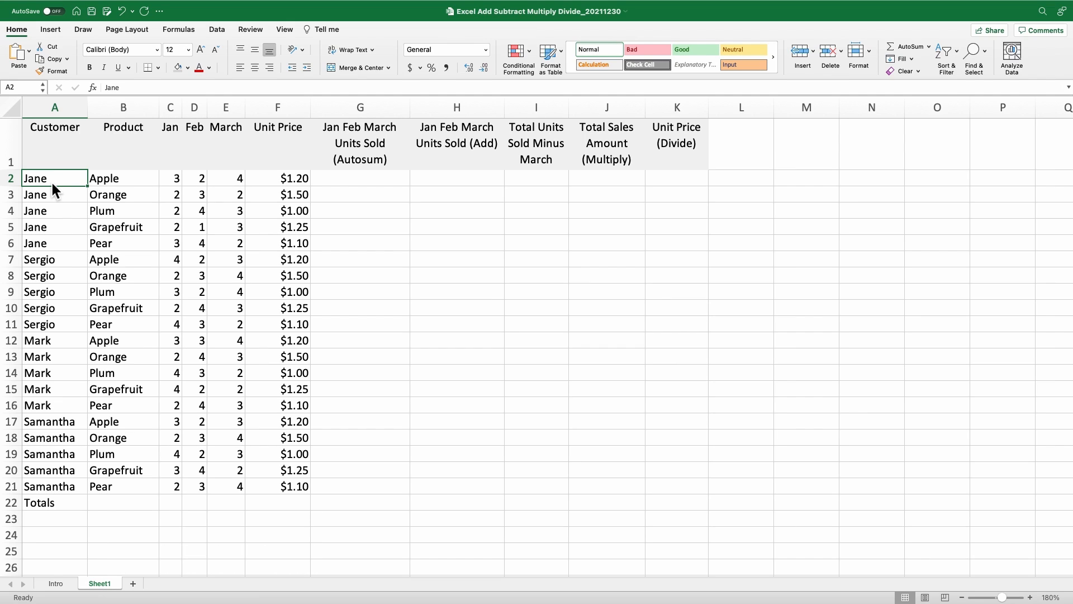
- AutoSum the Jan and Feb columns in C22 and D22, giving 56 and 58
click(183, 511)
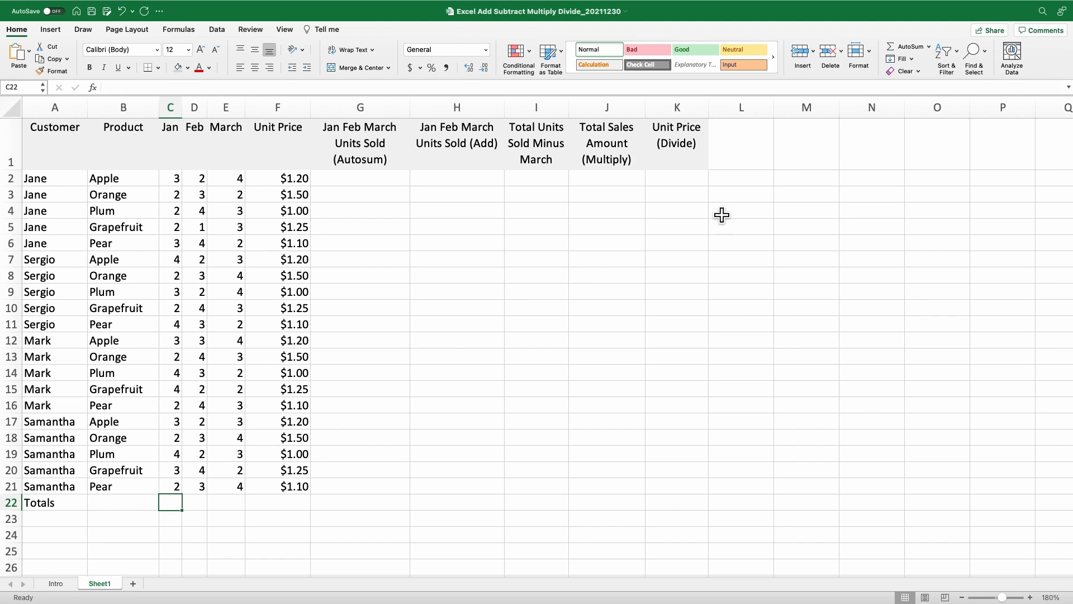
click(914, 48)
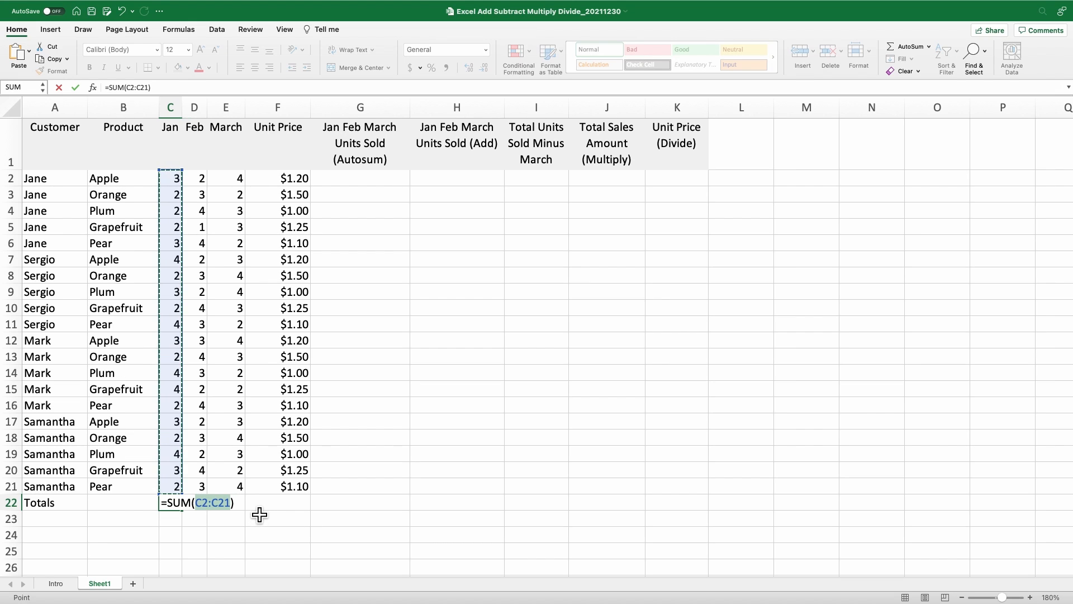
key(Return)
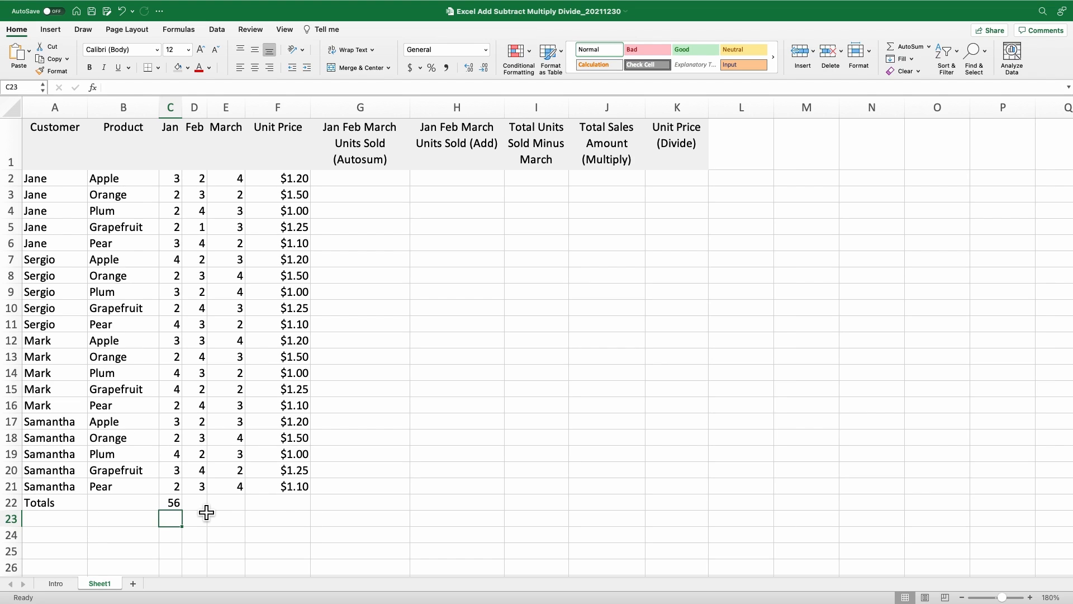
click(203, 505)
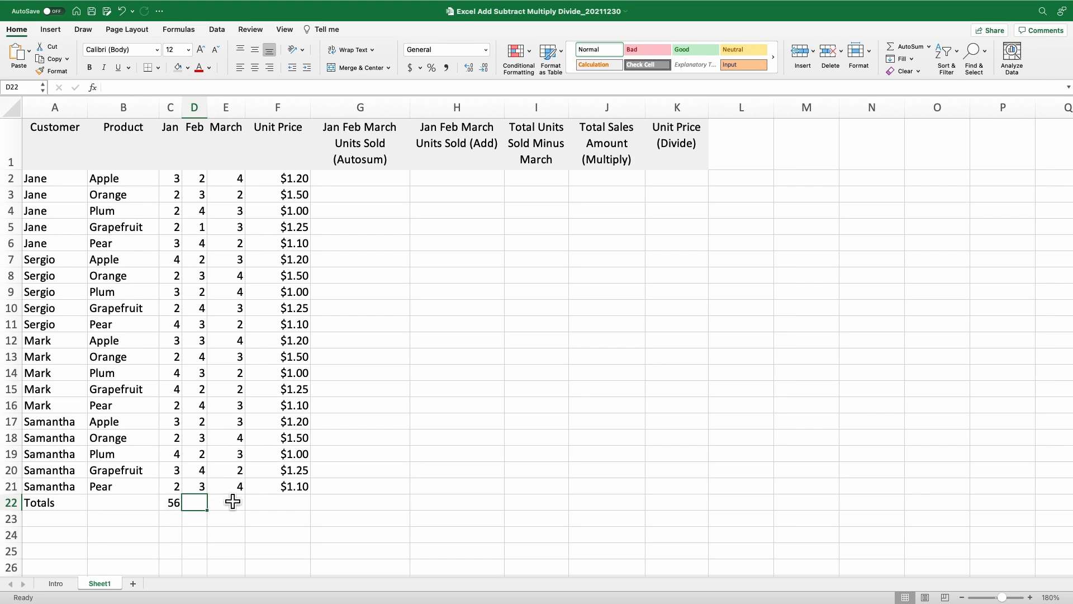
click(915, 44)
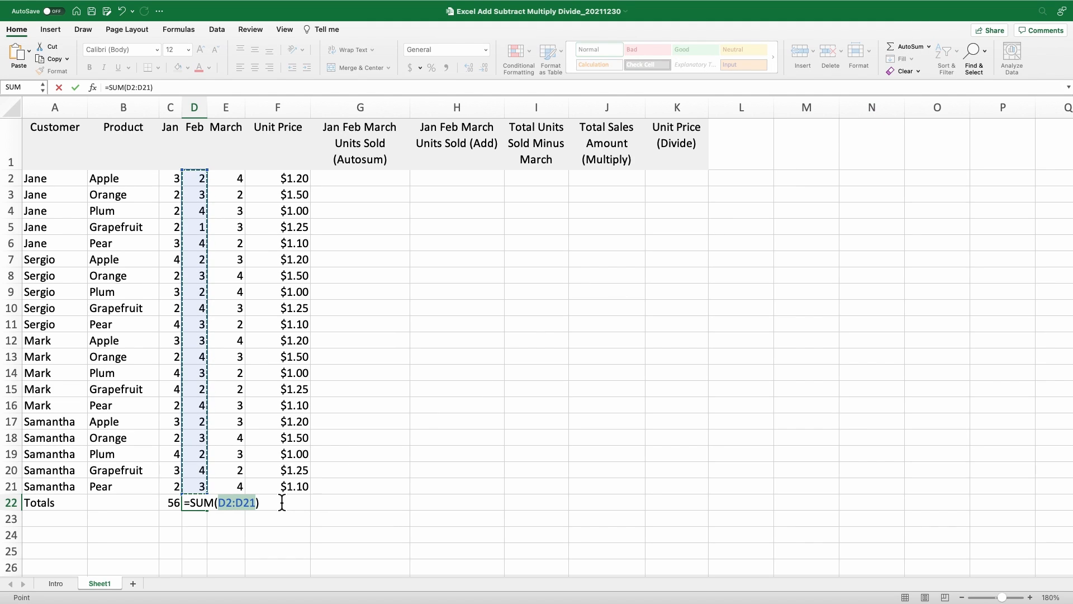
key(Return)
- Copy D22's SUM formula across to E22 for a March total of 60
scroll(281, 500, down, 1)
scroll(262, 502, up, 1)
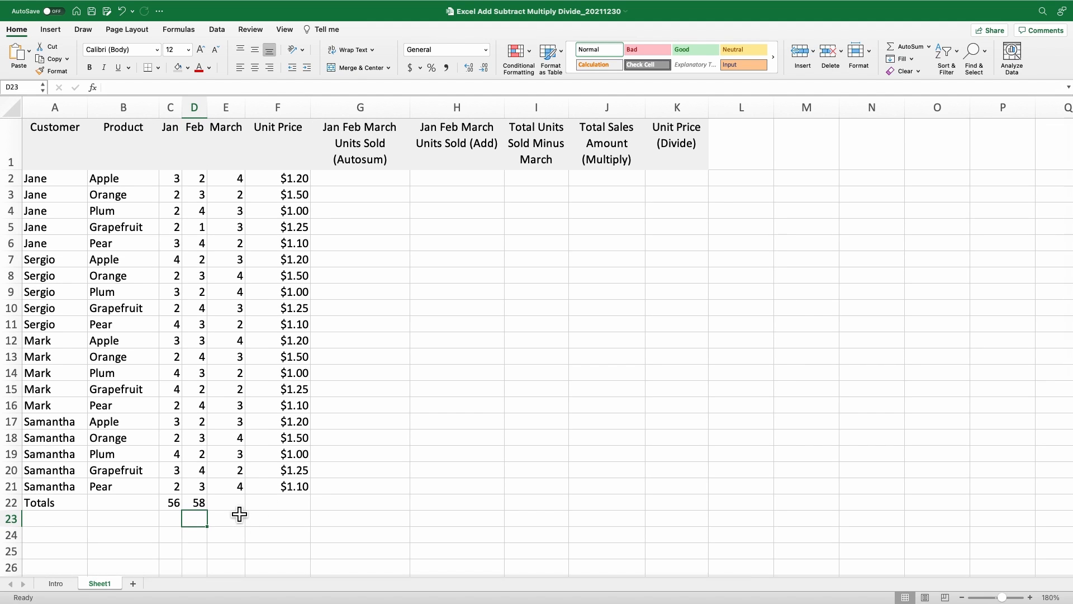
click(239, 505)
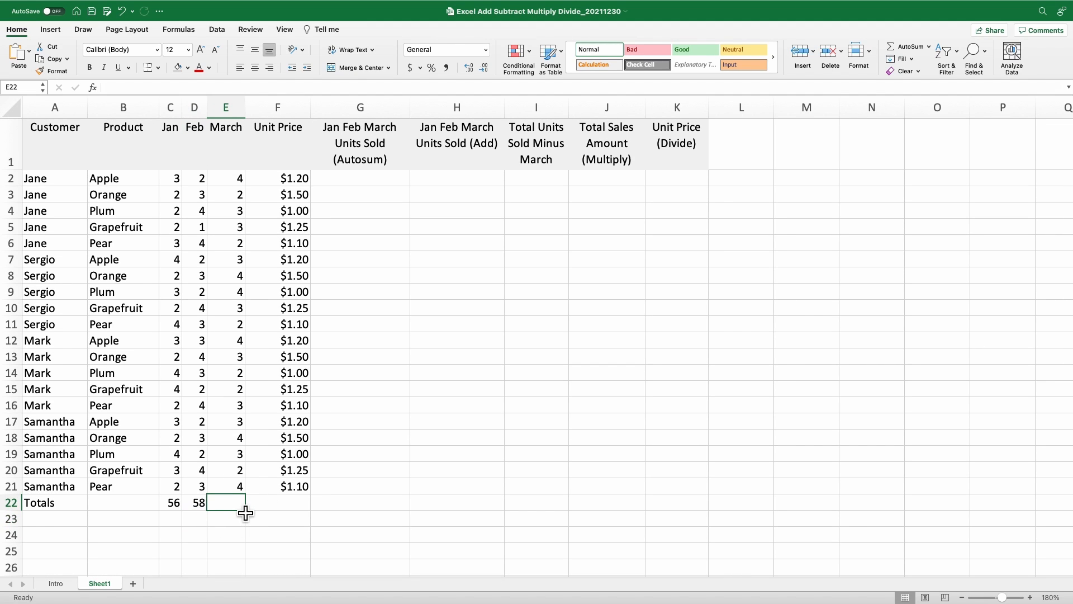
click(202, 506)
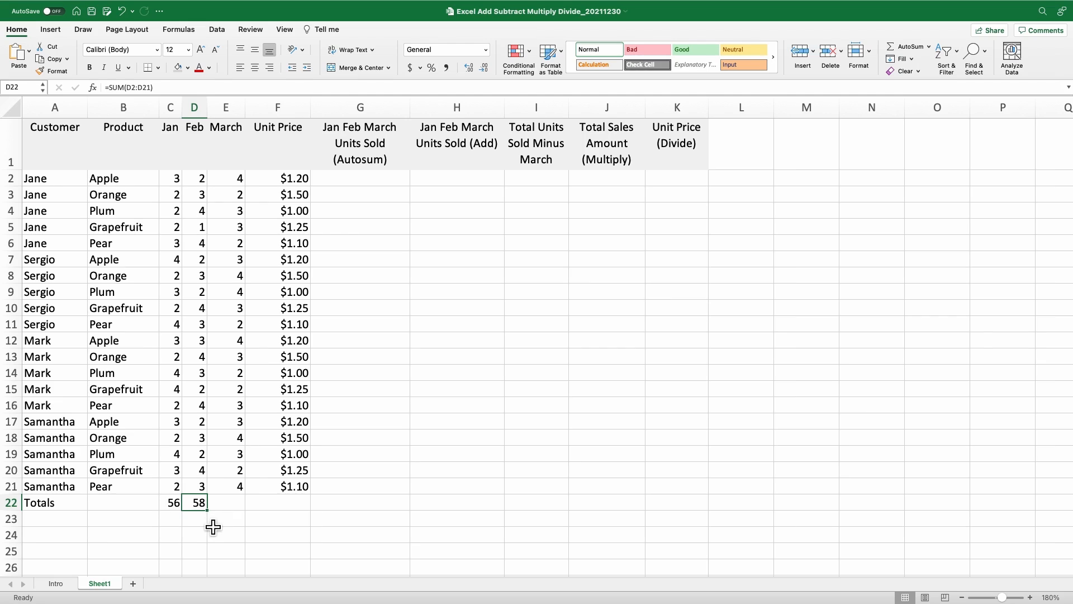
drag(207, 510, 247, 517)
click(236, 506)
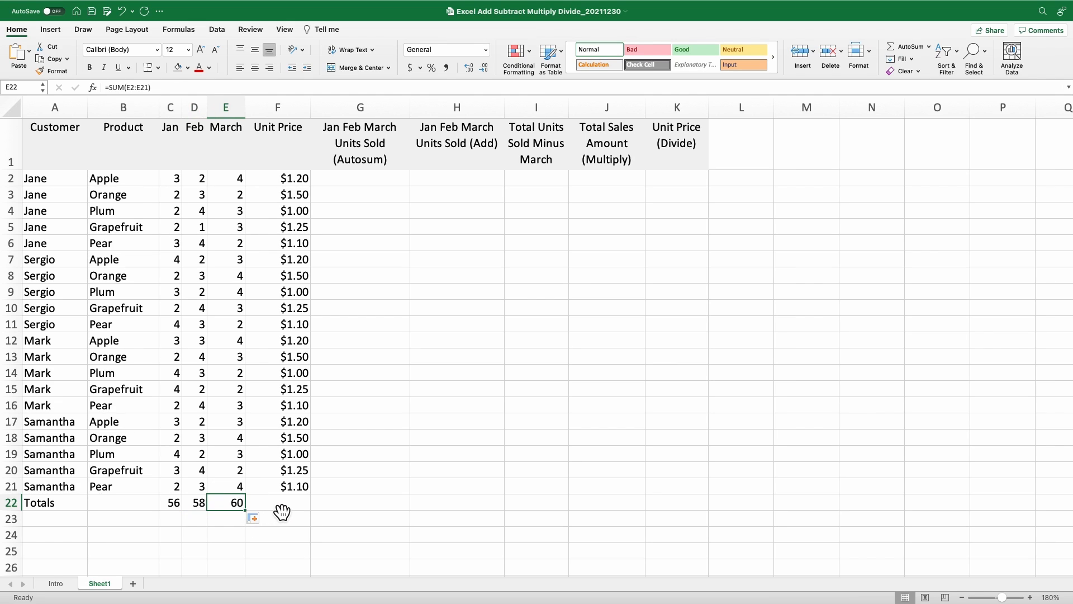
scroll(221, 495, down, 1)
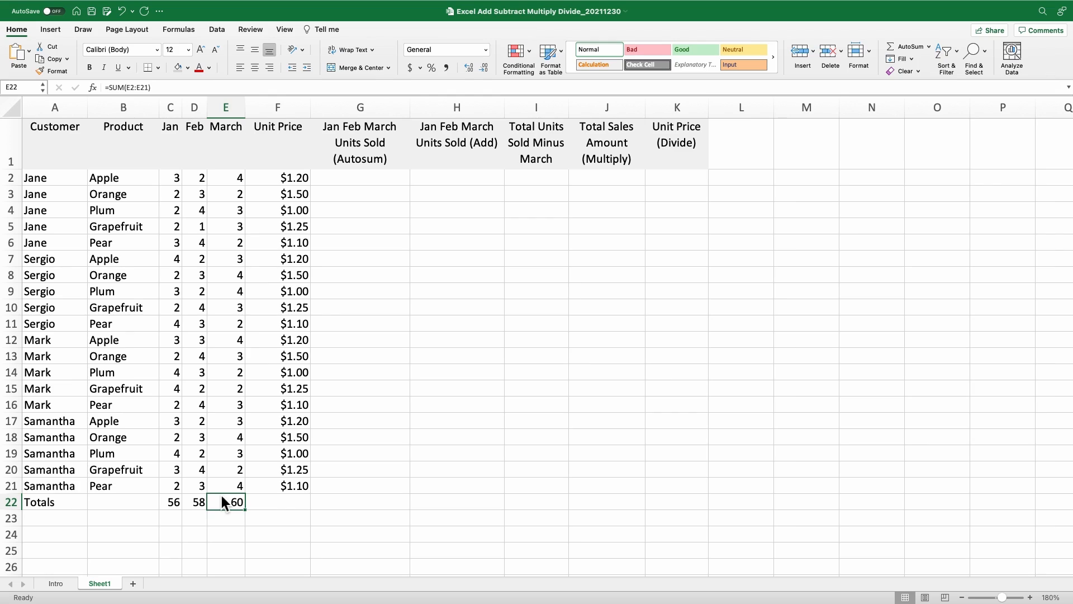
- Use AutoSum to enter =SUM(C2:E2) in G2, totalling the first row's Jan–March units to 9
click(350, 188)
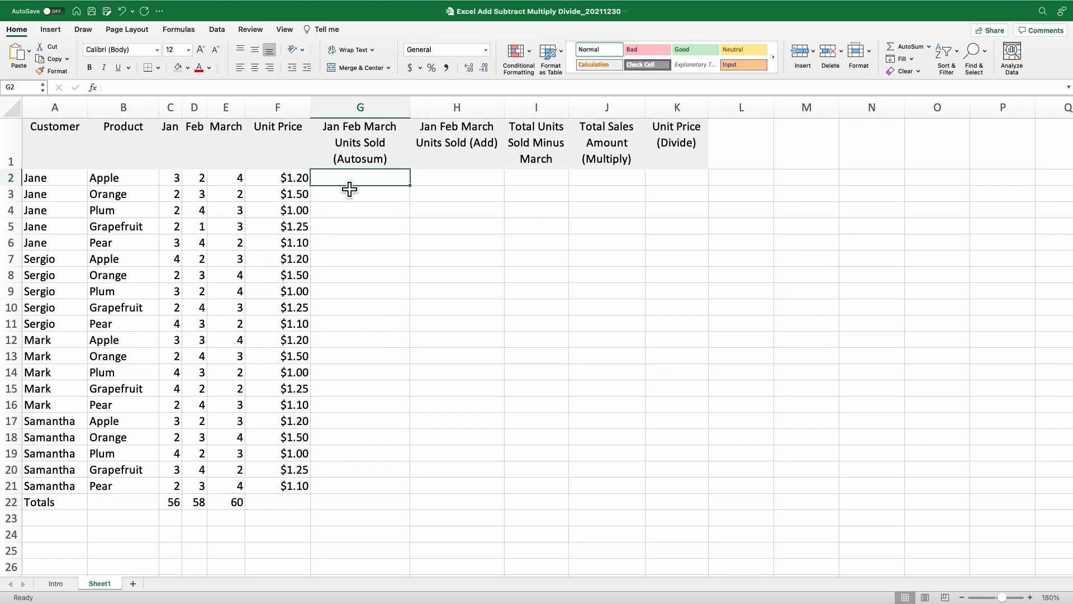
click(177, 186)
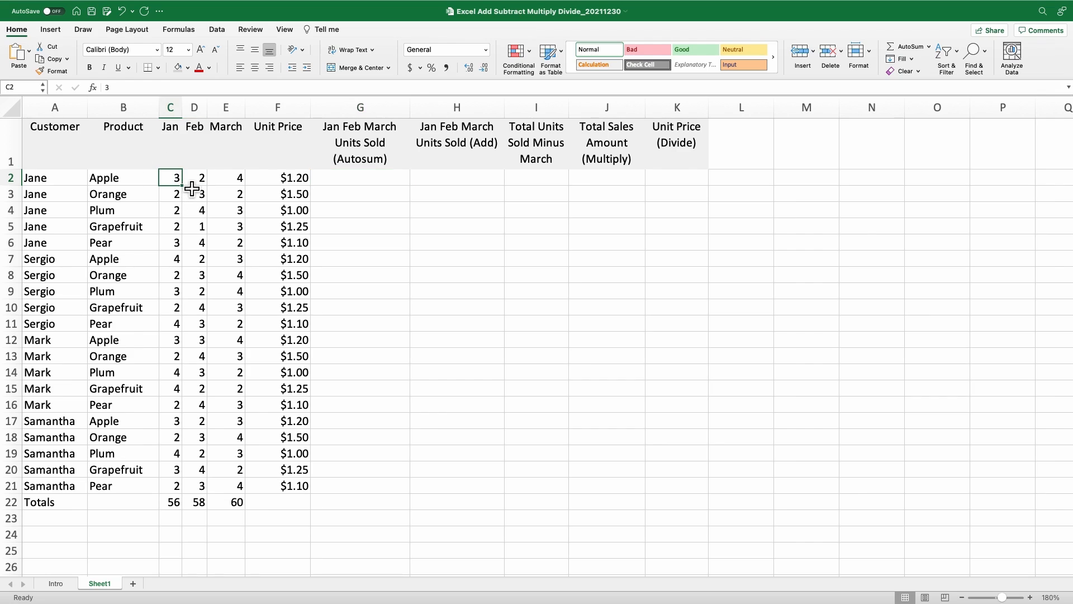
click(195, 186)
click(240, 186)
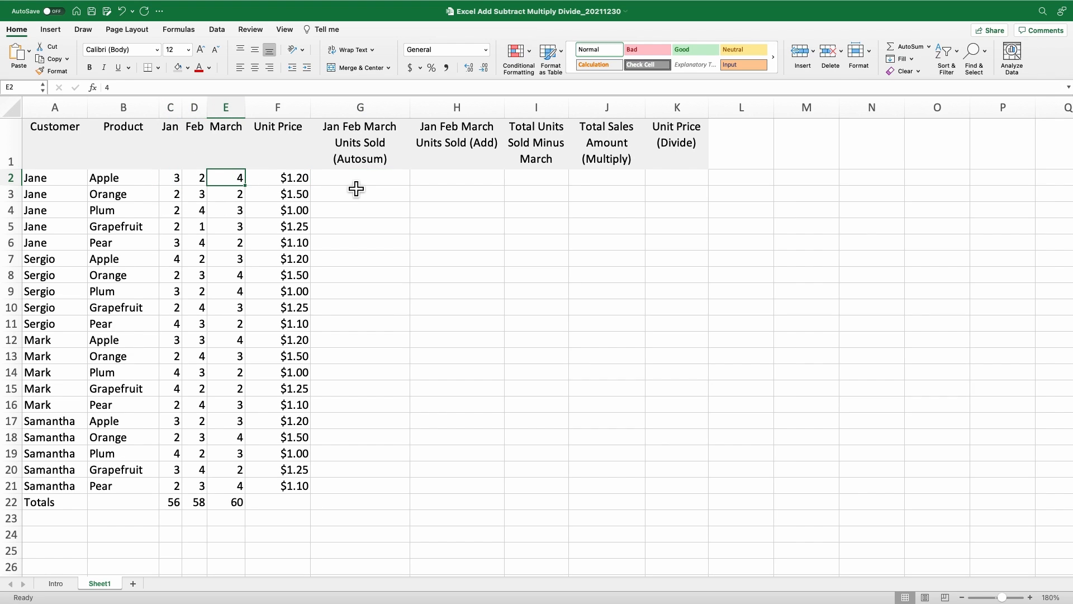
click(356, 186)
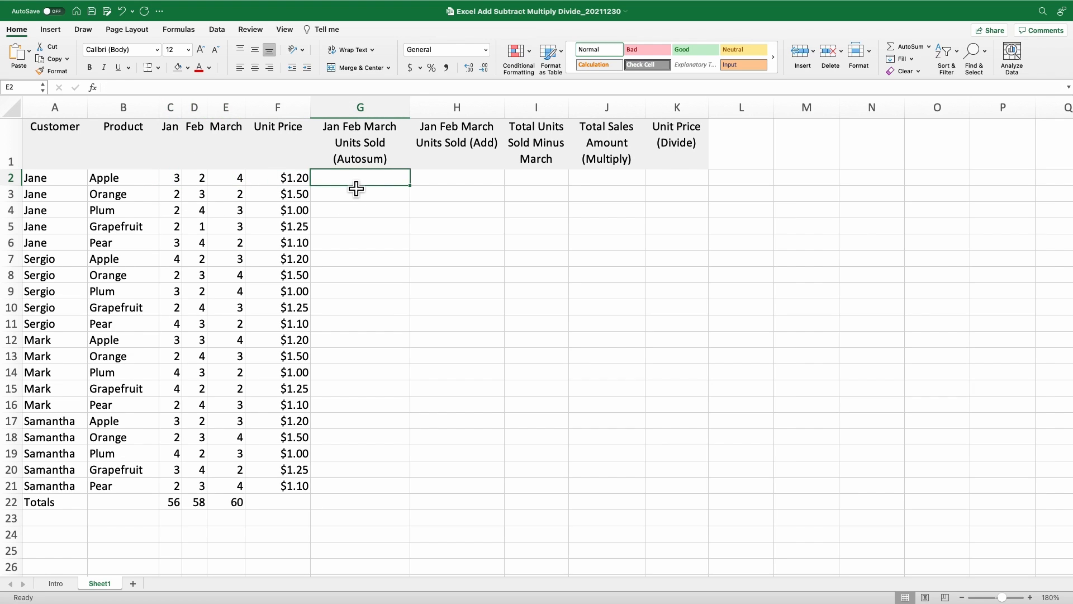
click(916, 47)
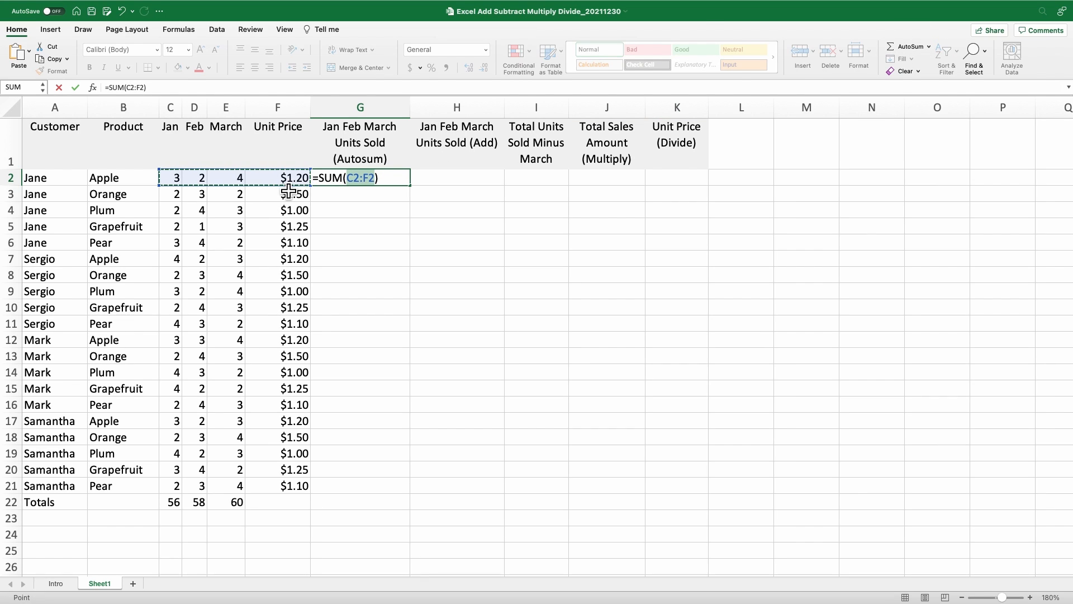
click(176, 177)
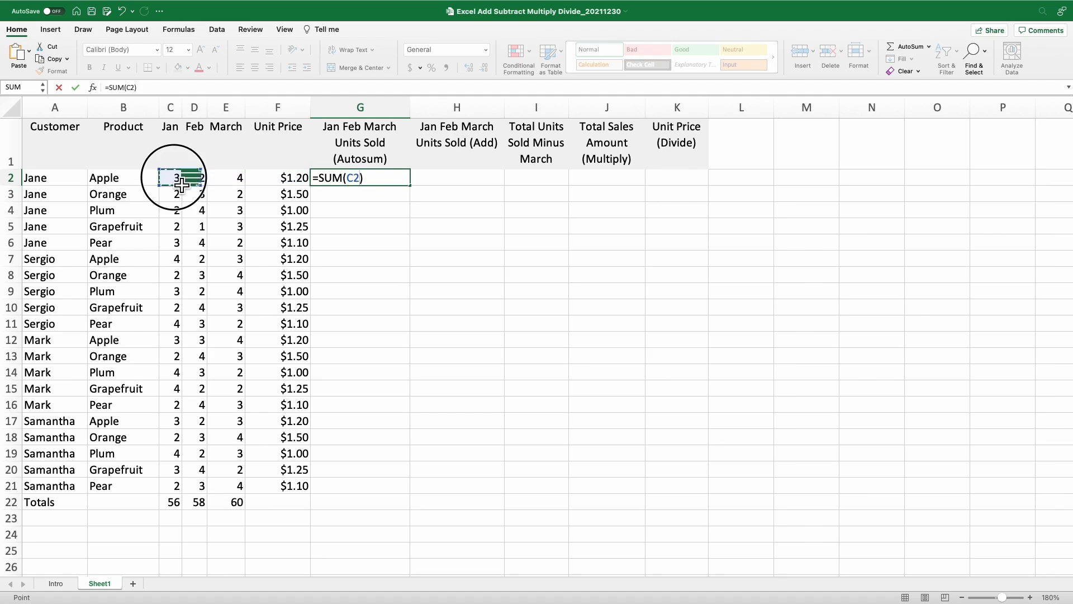
click(175, 178)
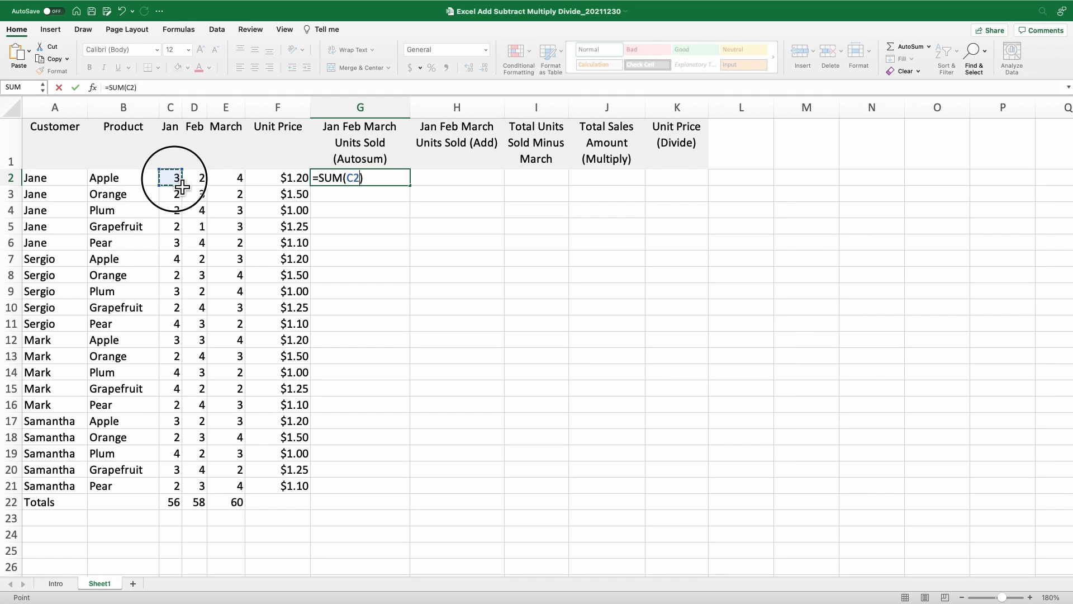
drag(182, 188, 231, 189)
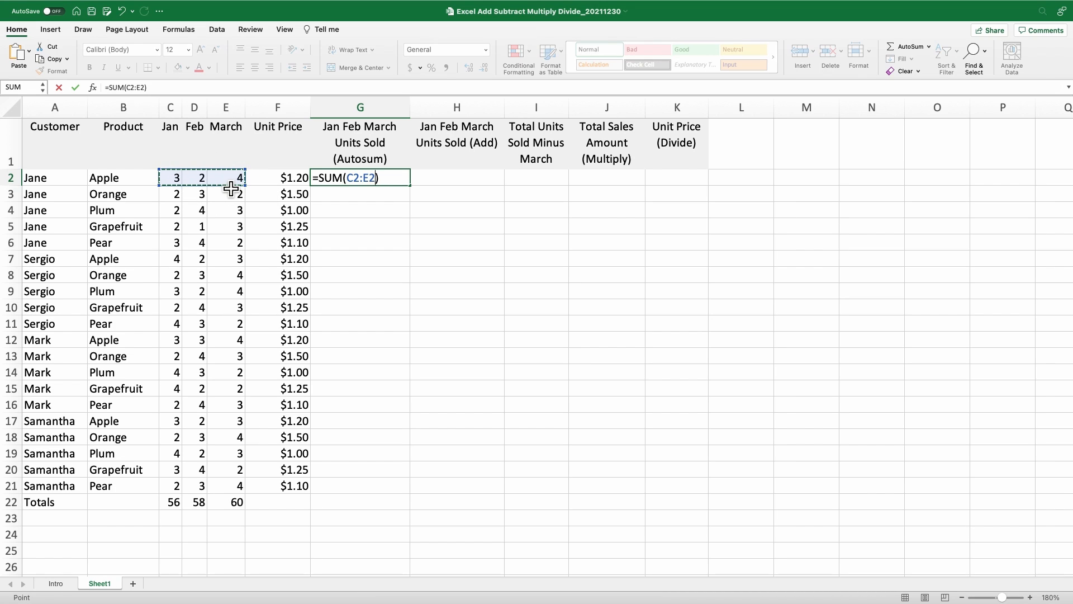
key(Return)
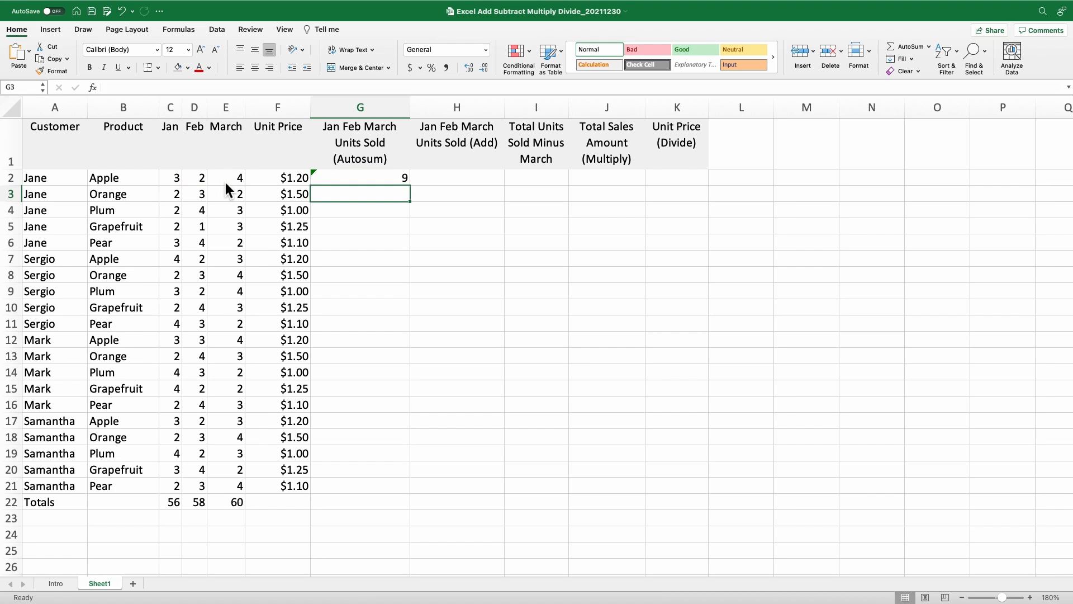
- Fill G2's SUM formula down to G21 and ignore the omitted-adjacent-cells error
click(398, 182)
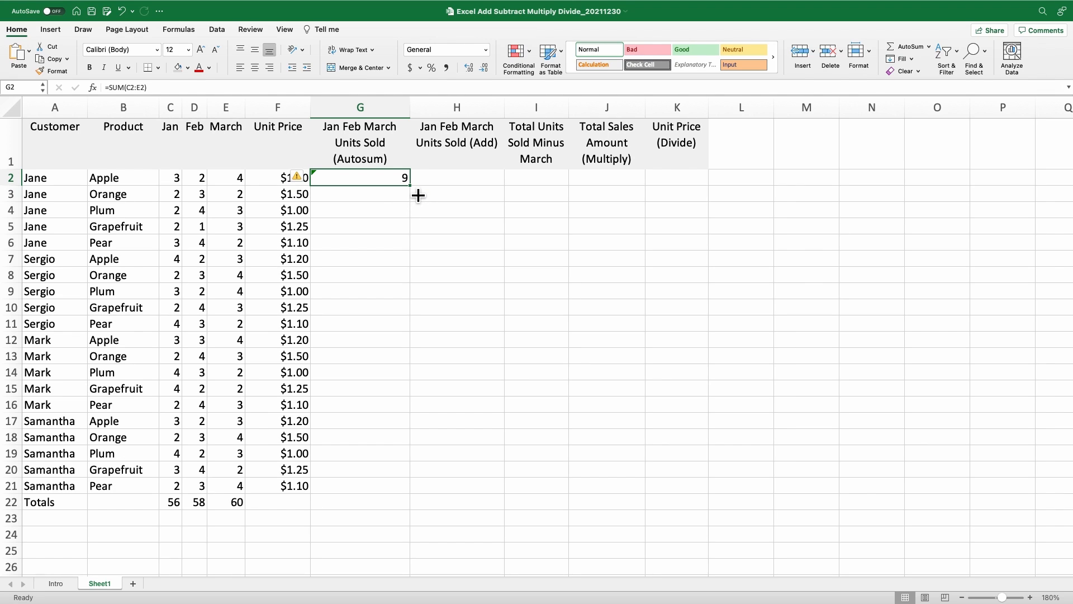
drag(419, 194, 425, 499)
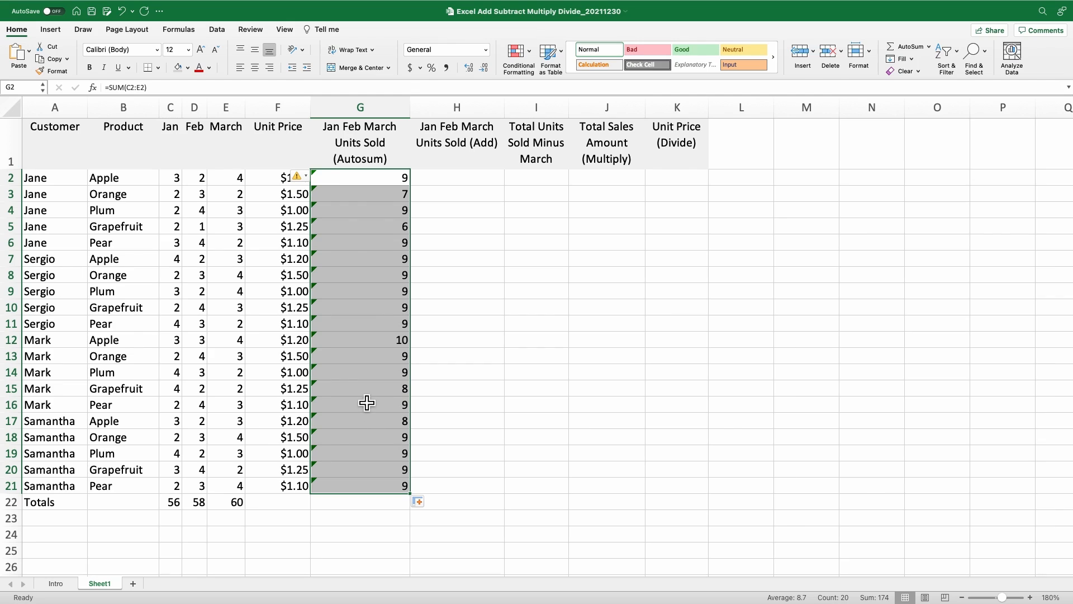
click(122, 10)
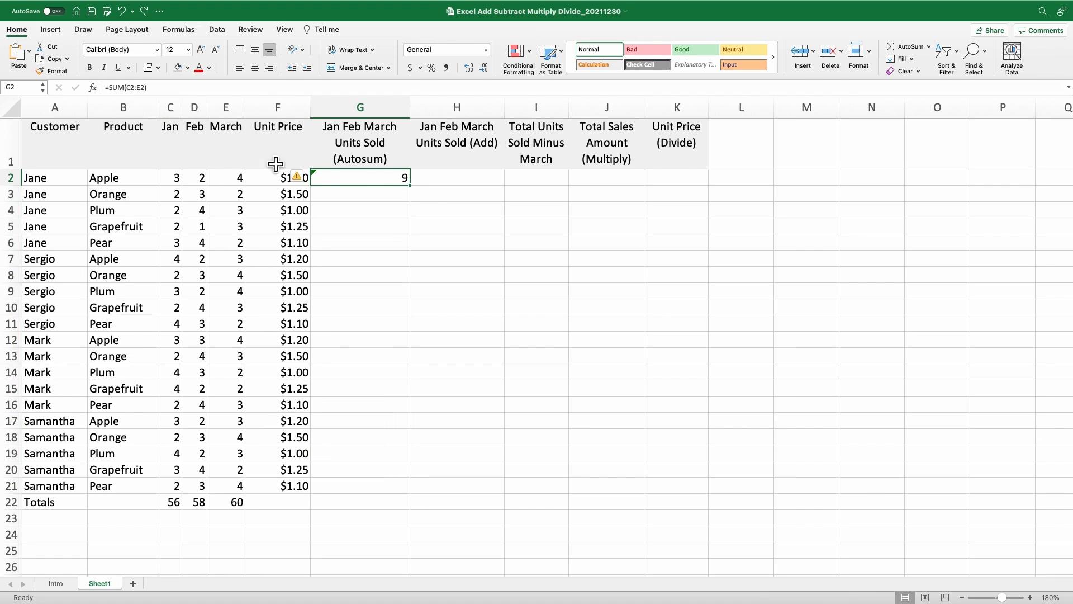
double_click(419, 195)
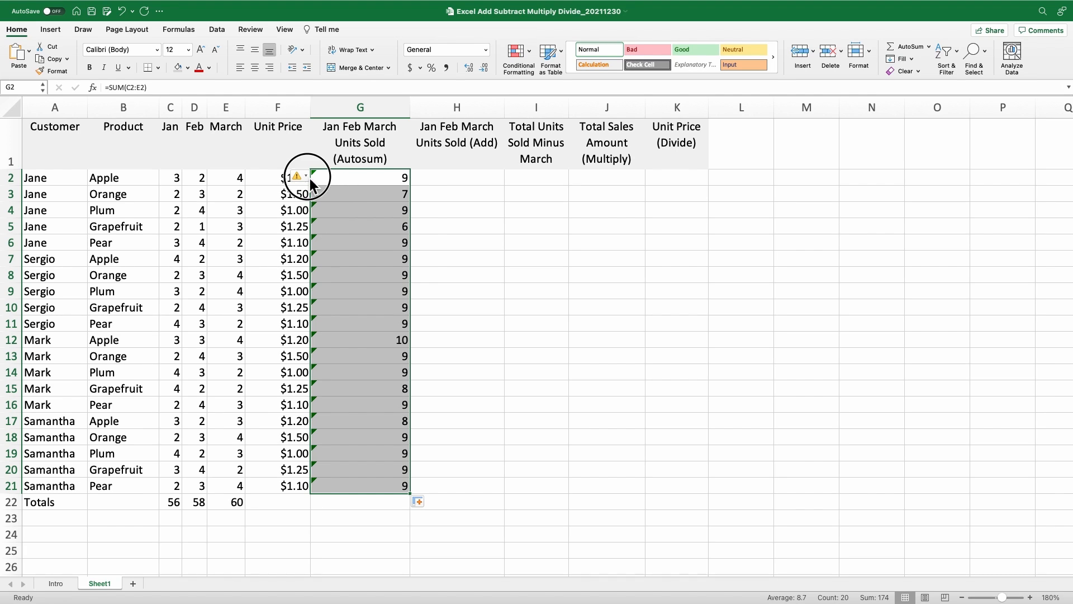
click(309, 178)
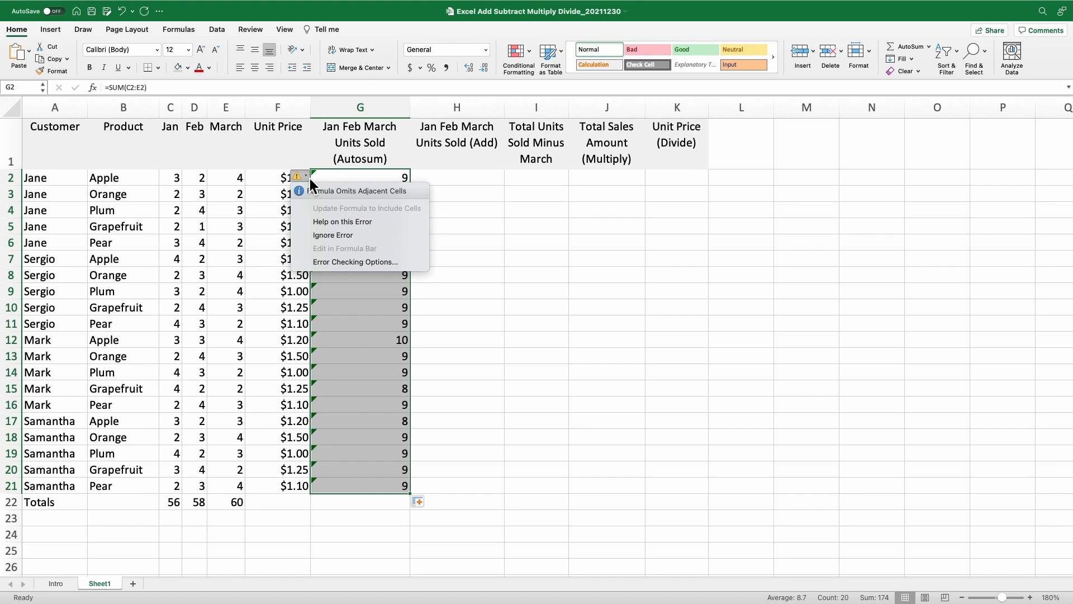
click(328, 237)
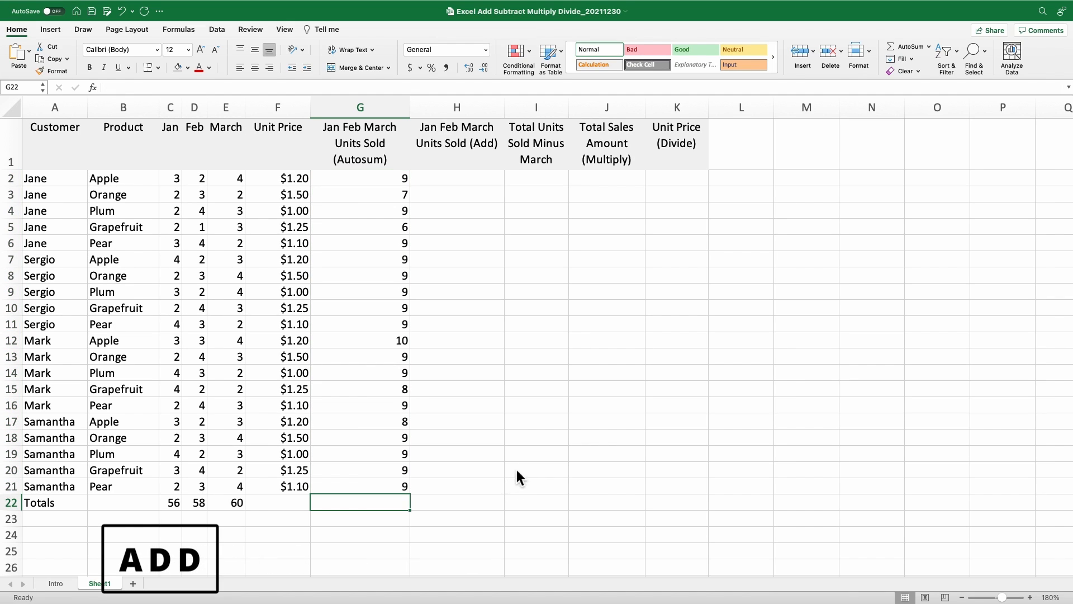
- Enter =C2+D2+E2 in H2 and fill it down to H21, matching column G's totals
click(456, 179)
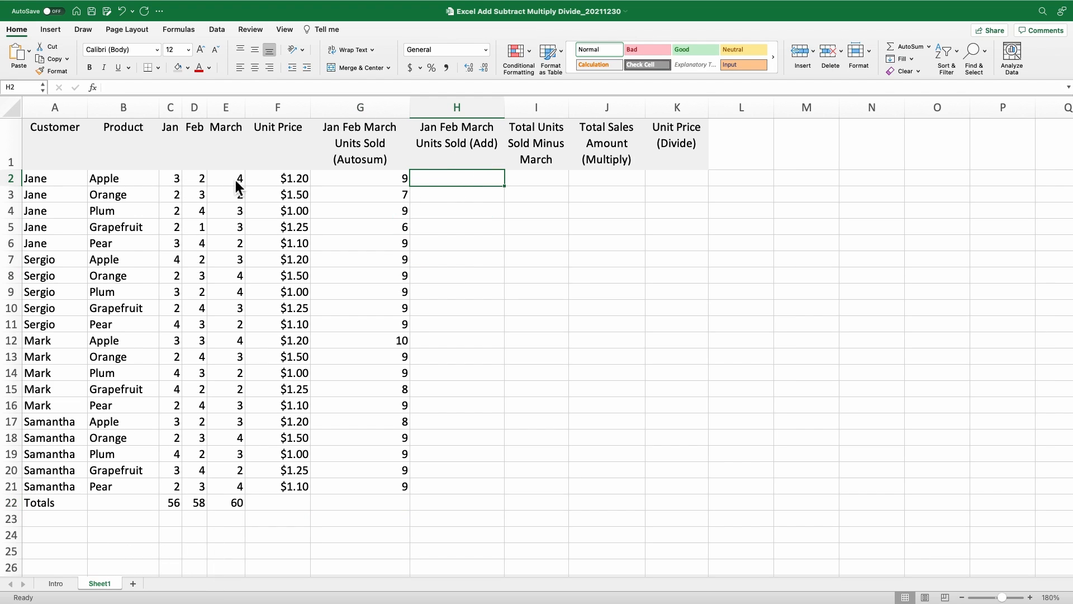
click(468, 186)
text(=)
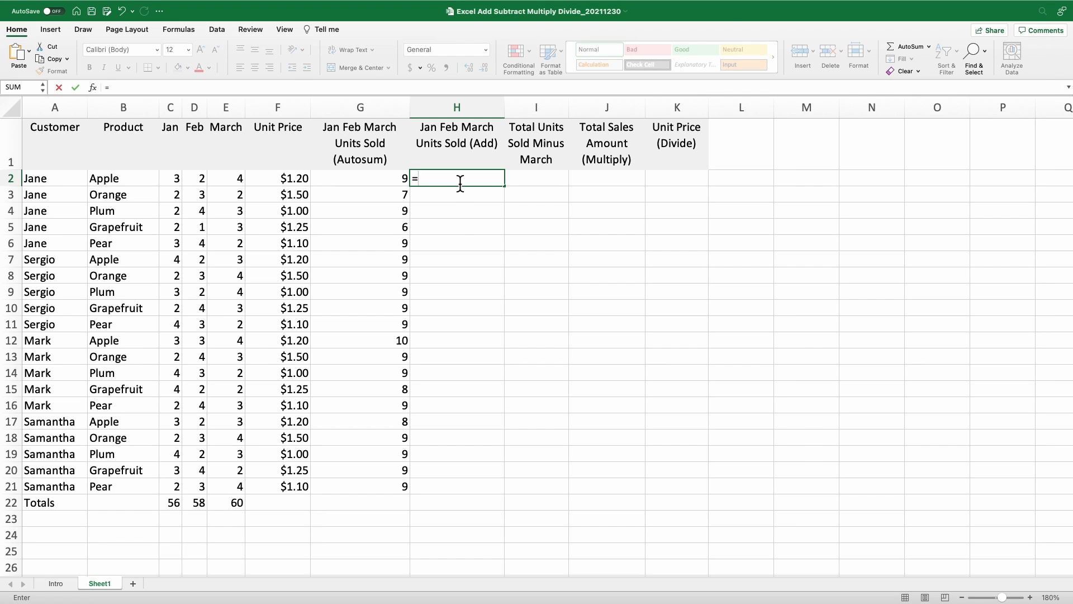
click(185, 188)
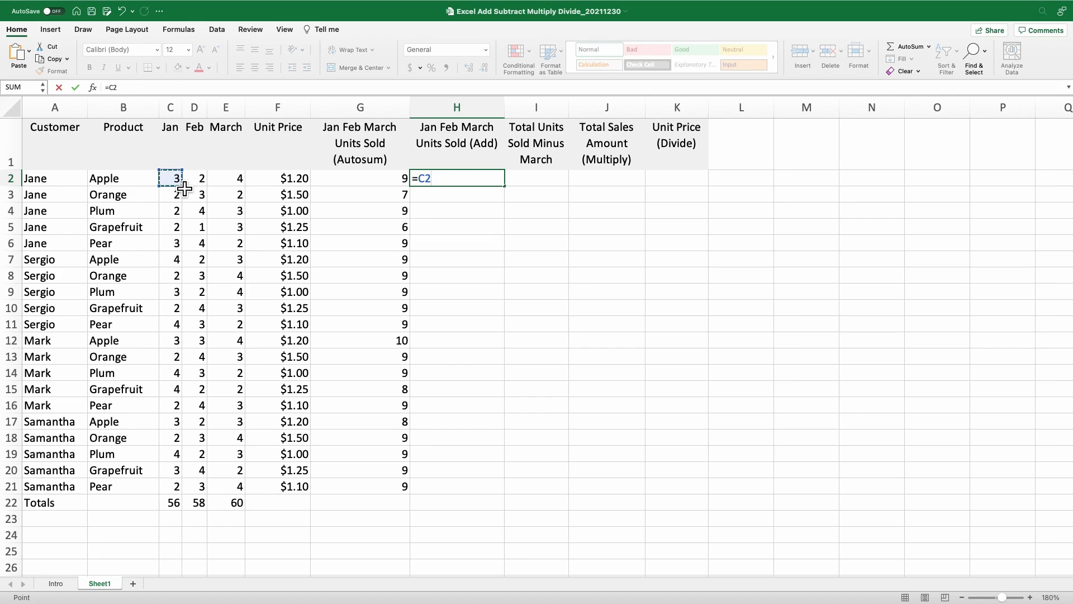
text(+)
click(205, 189)
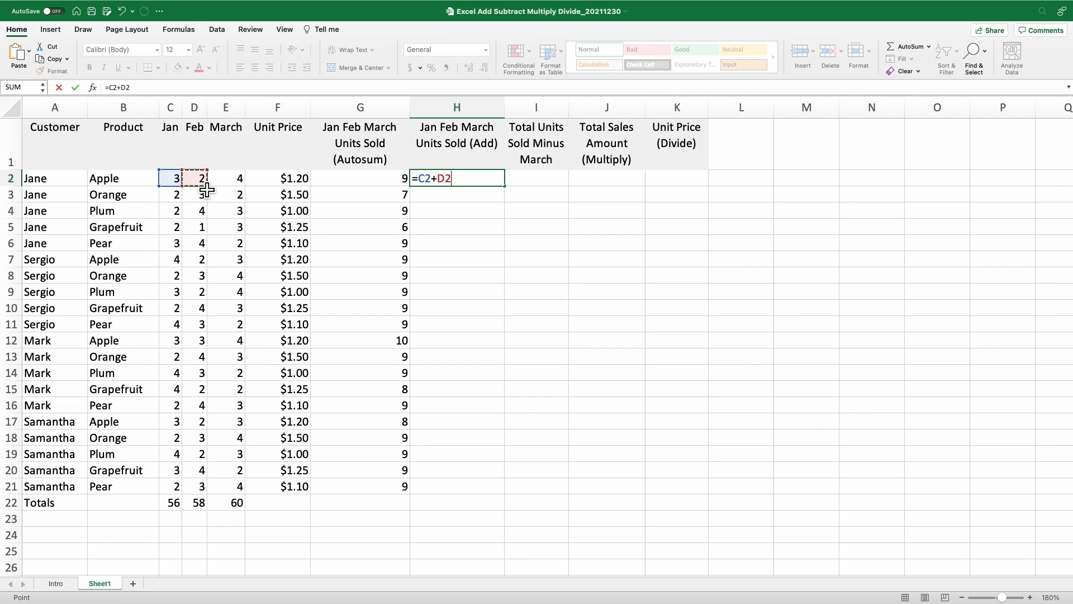
text(+)
click(242, 186)
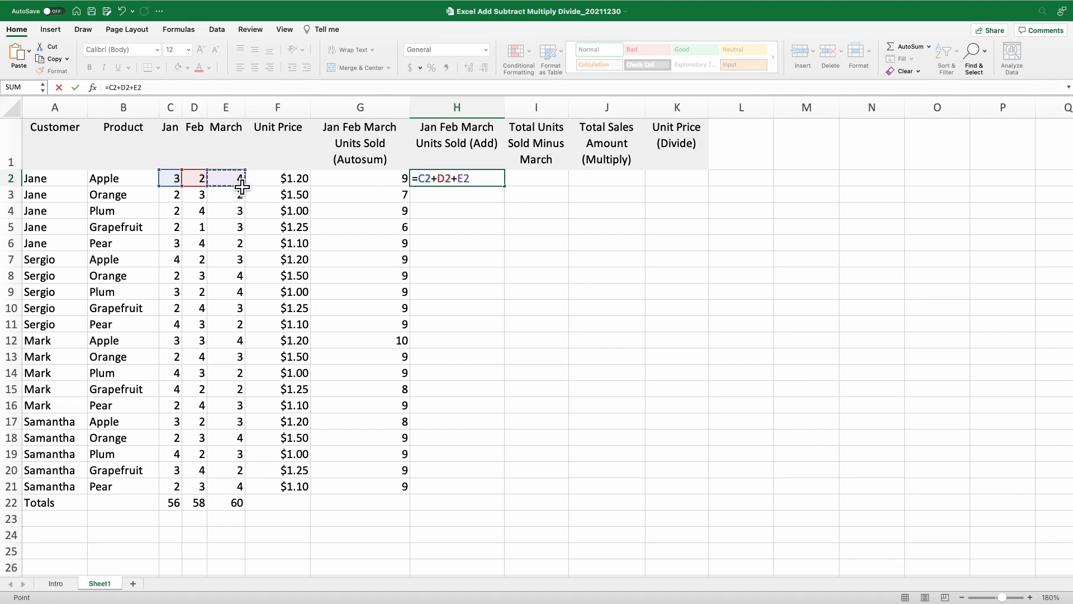
key(Return)
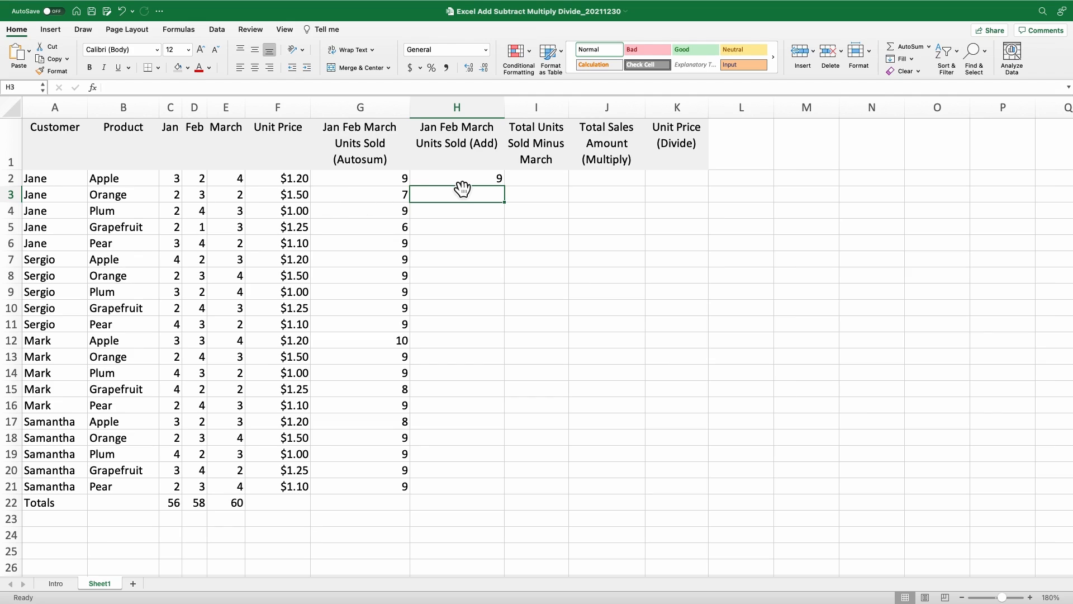
click(461, 183)
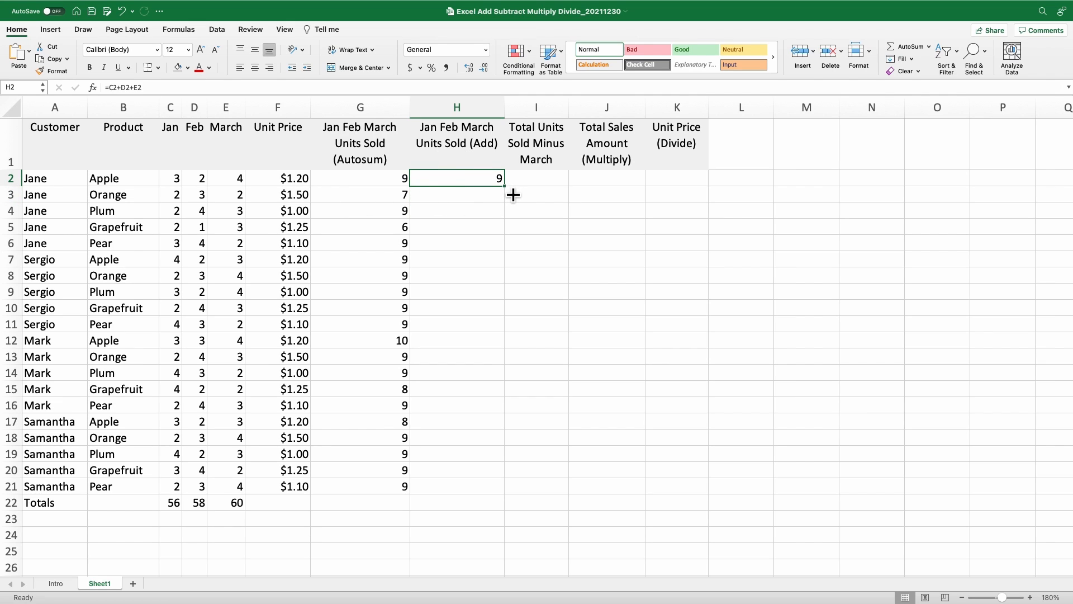
double_click(512, 194)
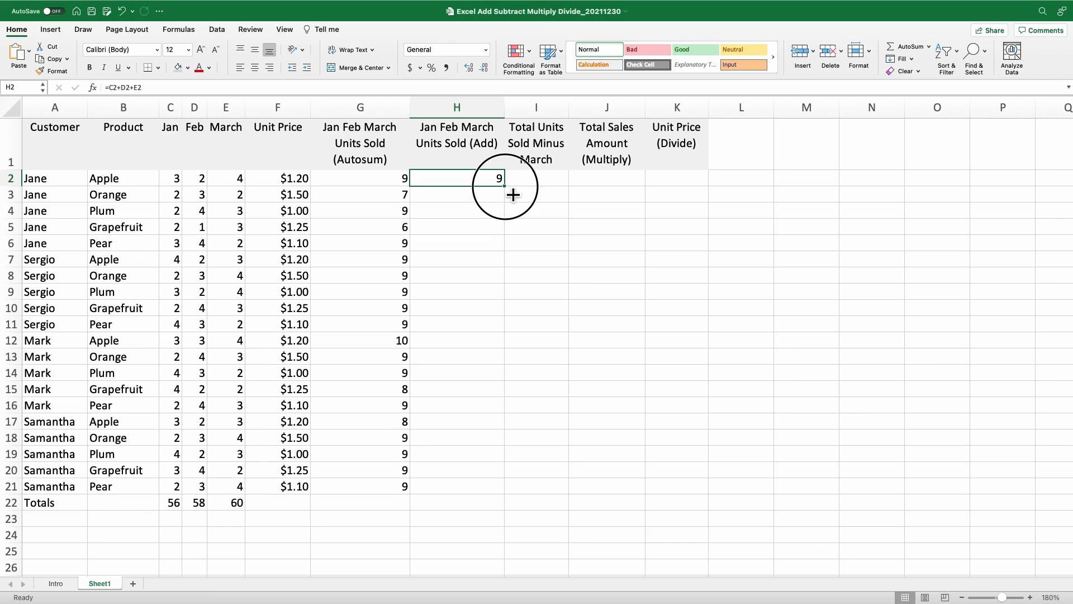
click(490, 183)
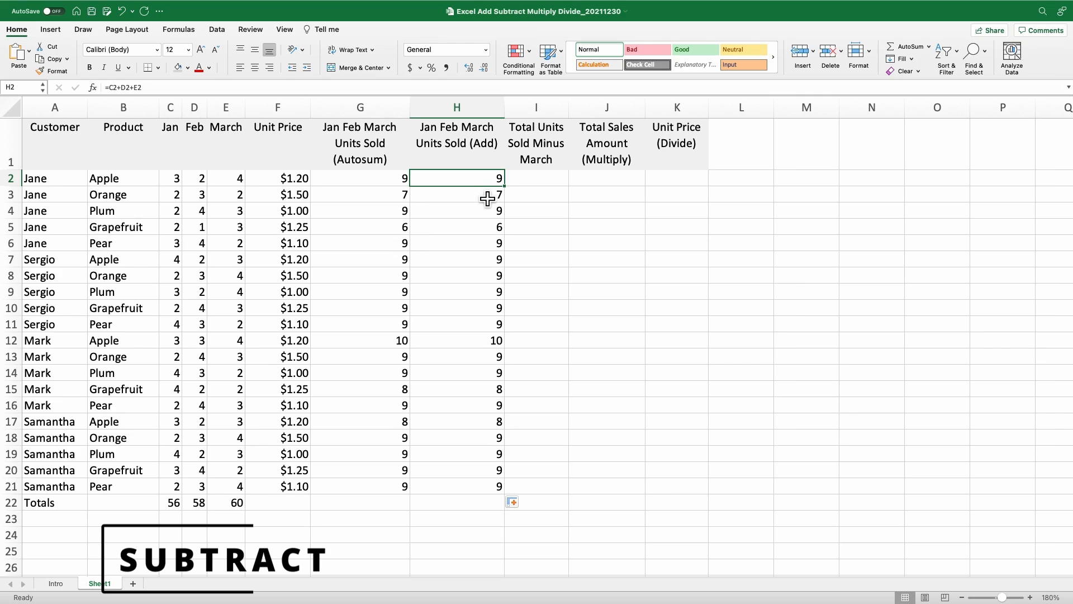
- Enter =G2-E2 in I2 and fill it down to I21, giving values like 5, 6 and 3
click(534, 187)
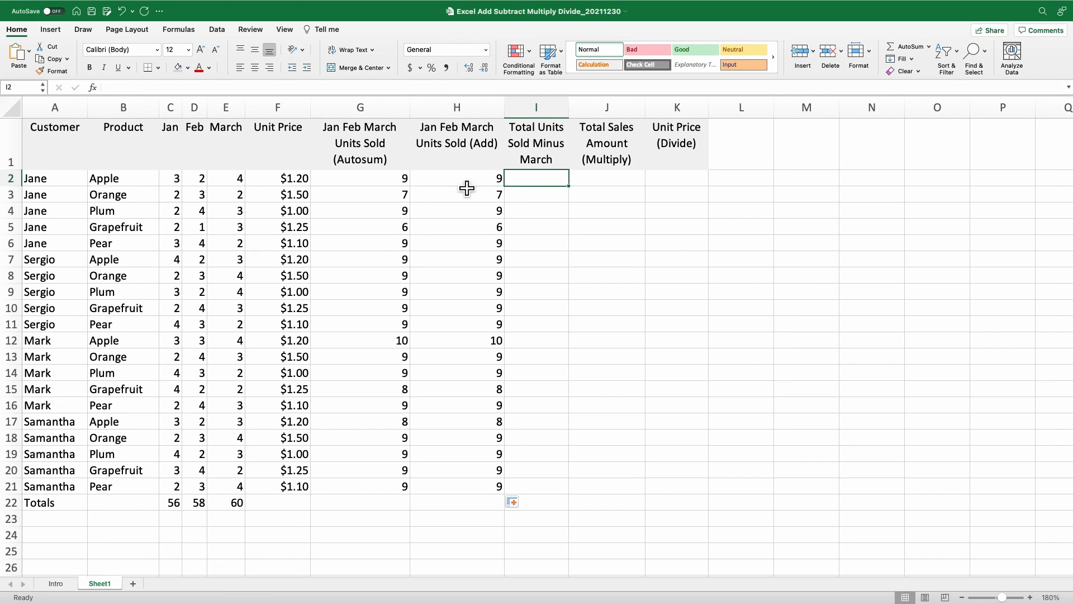
click(374, 189)
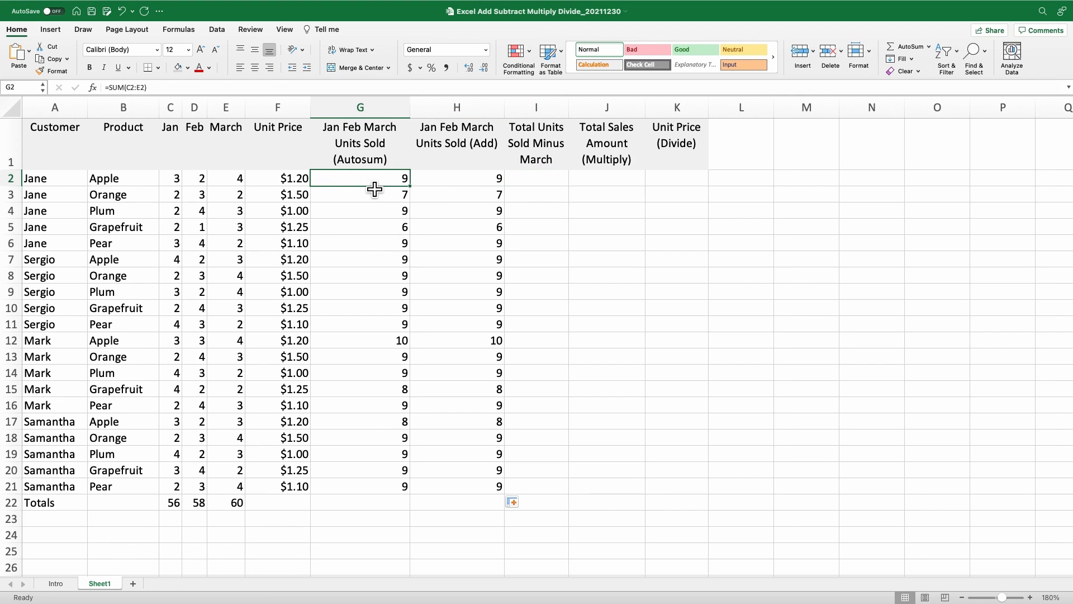
click(242, 189)
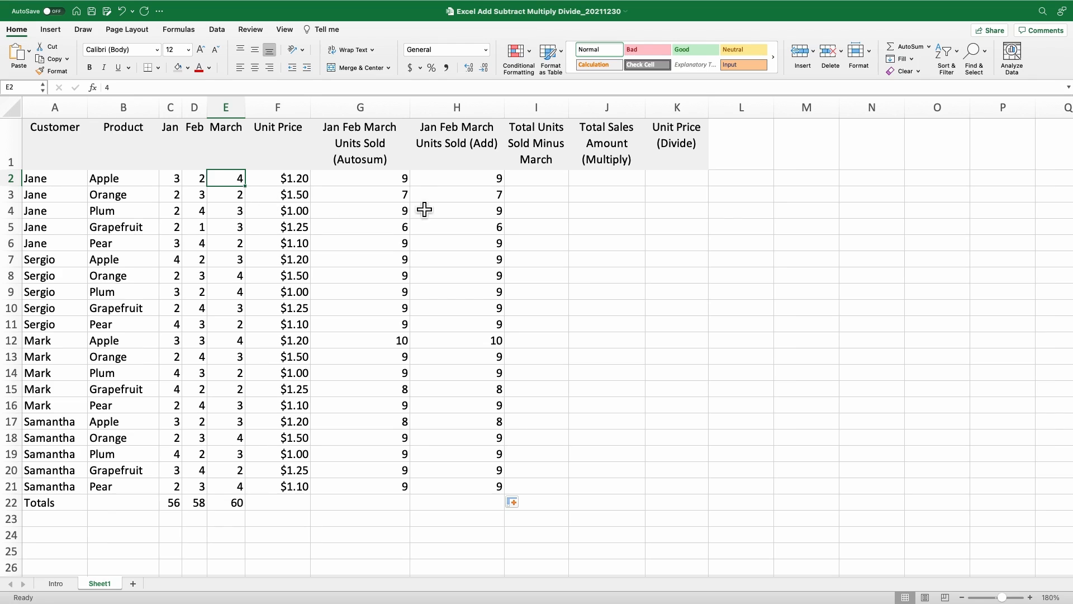
click(542, 189)
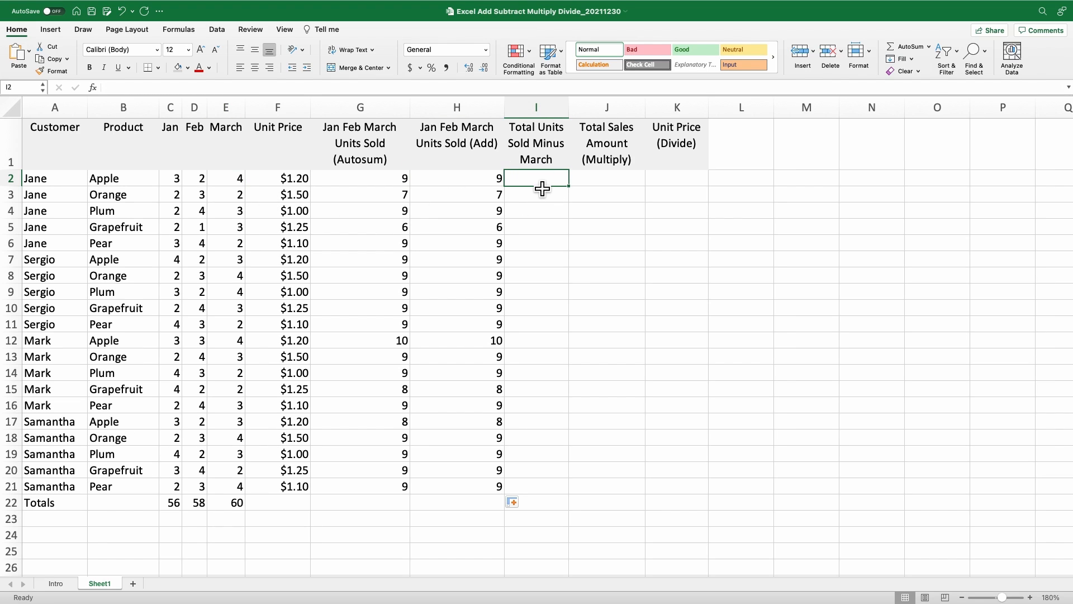
text(=)
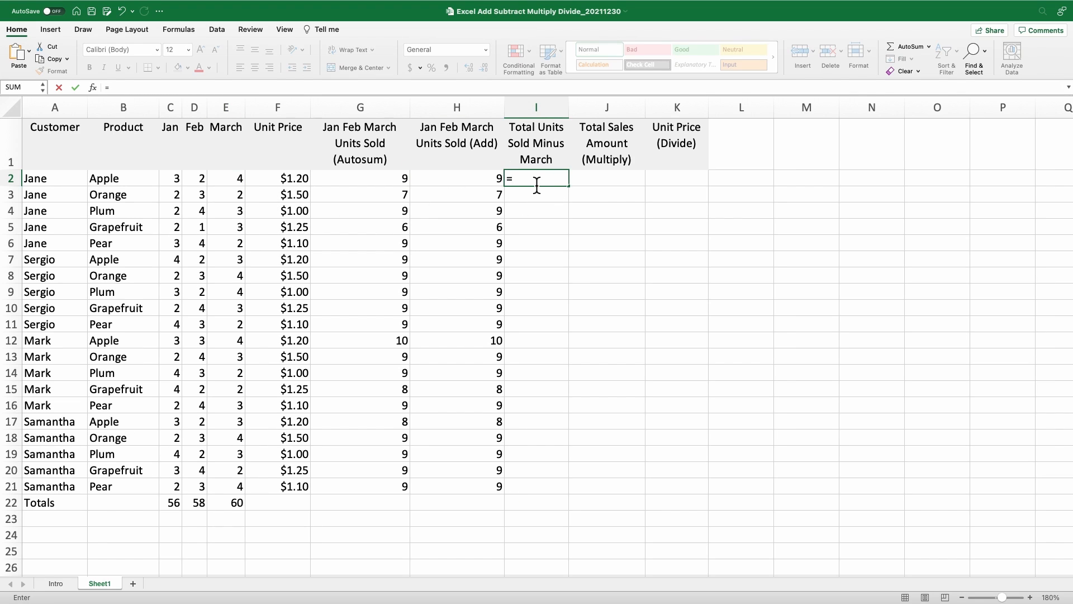
click(365, 190)
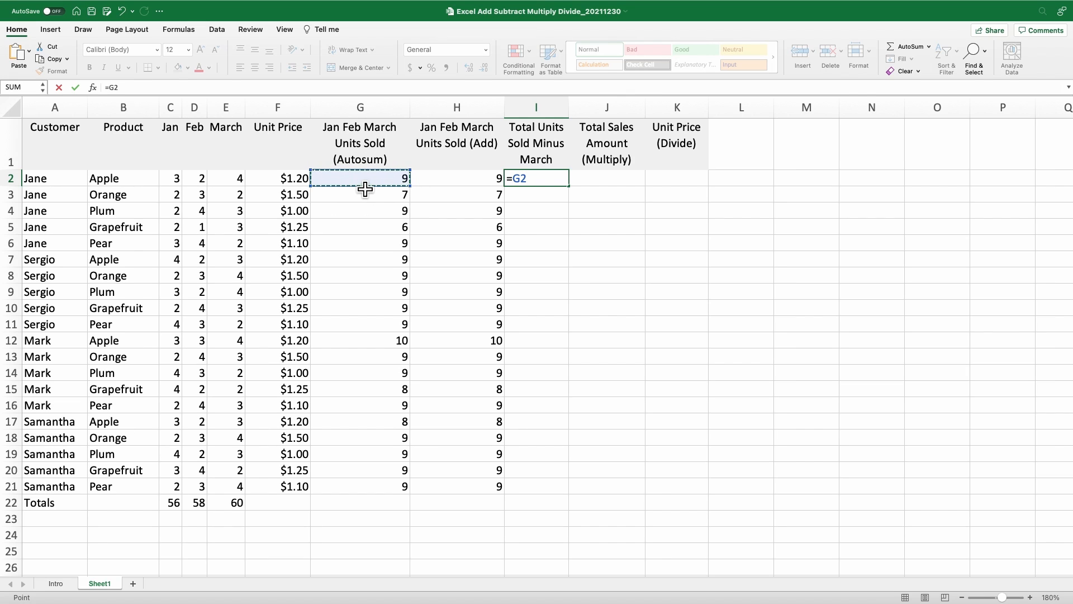
text(-)
click(243, 188)
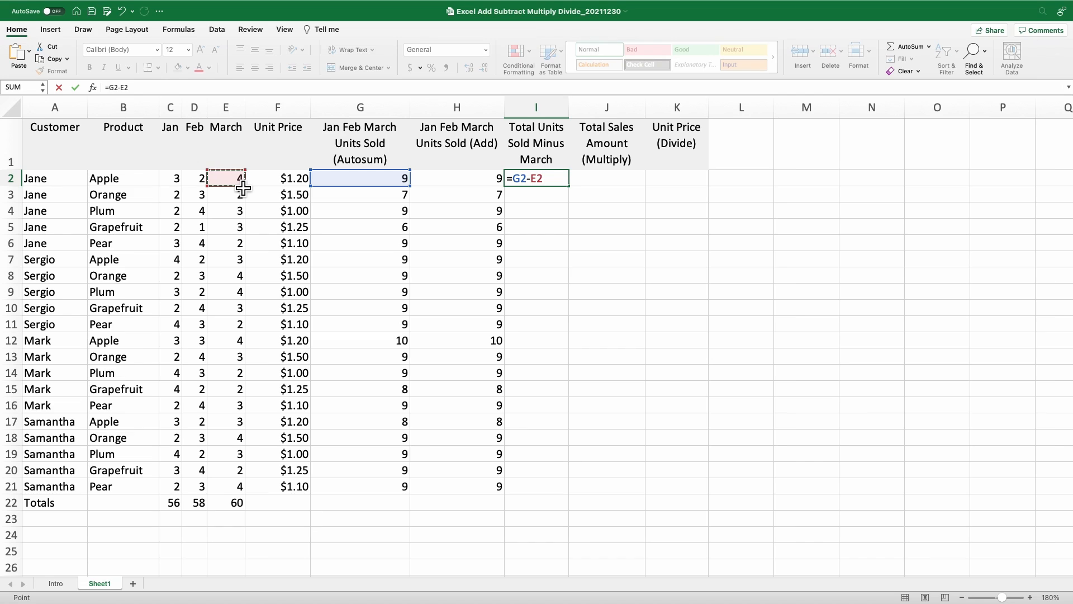
key(Return)
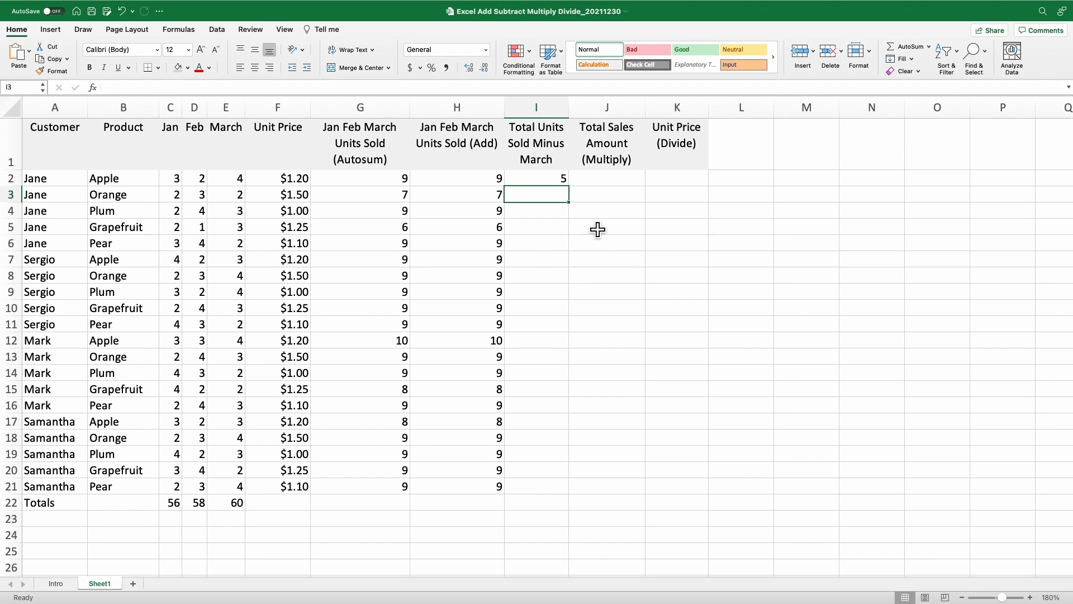
click(559, 182)
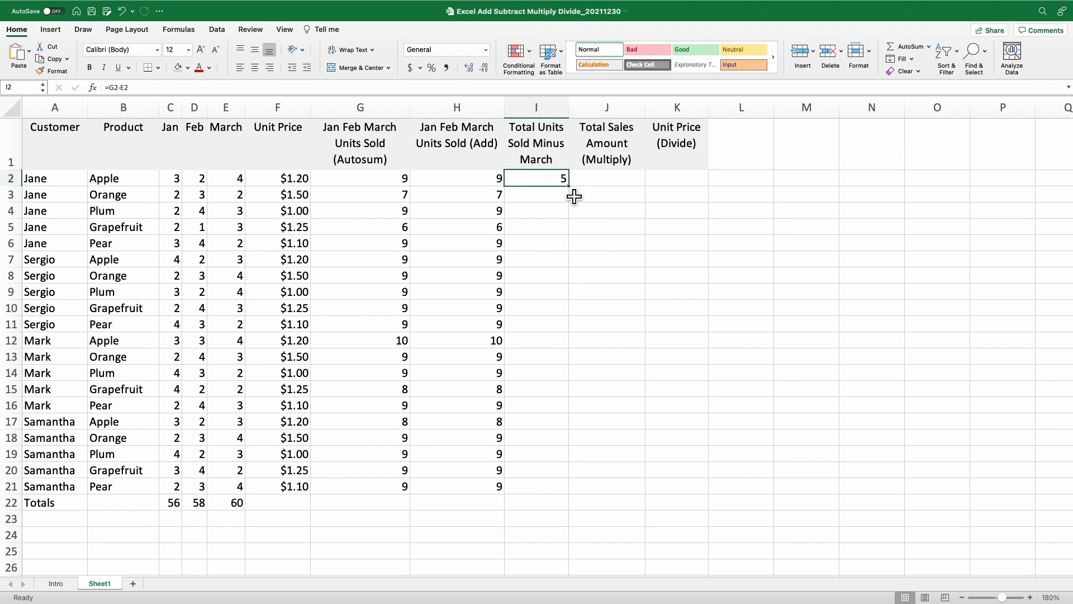
double_click(578, 195)
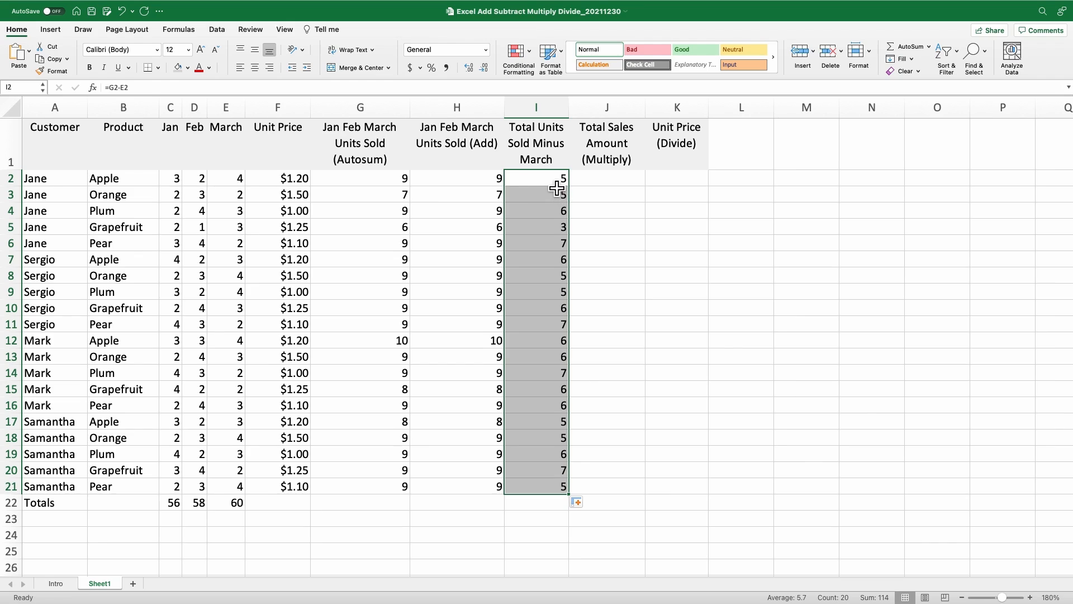
click(556, 184)
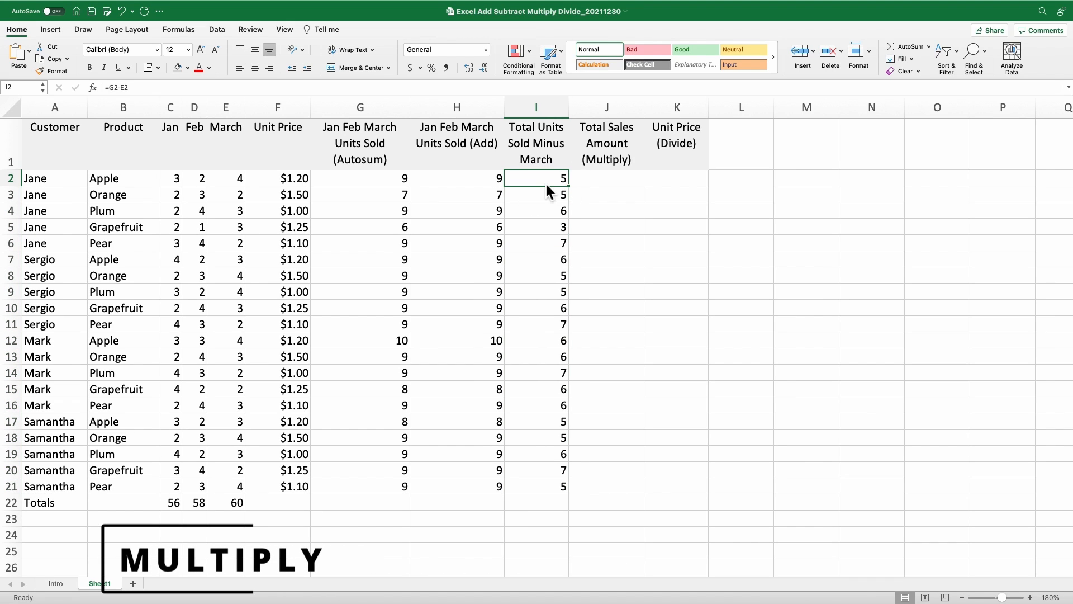
- Enter =G2*F2 in J2 and fill it down to J21, starting at $10.80
click(606, 186)
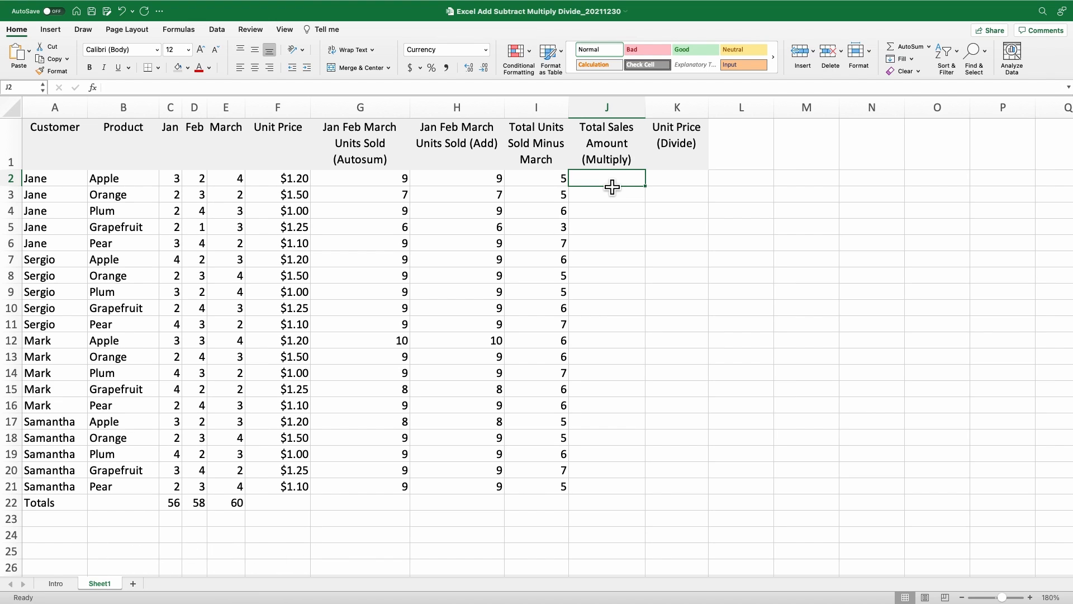
click(388, 187)
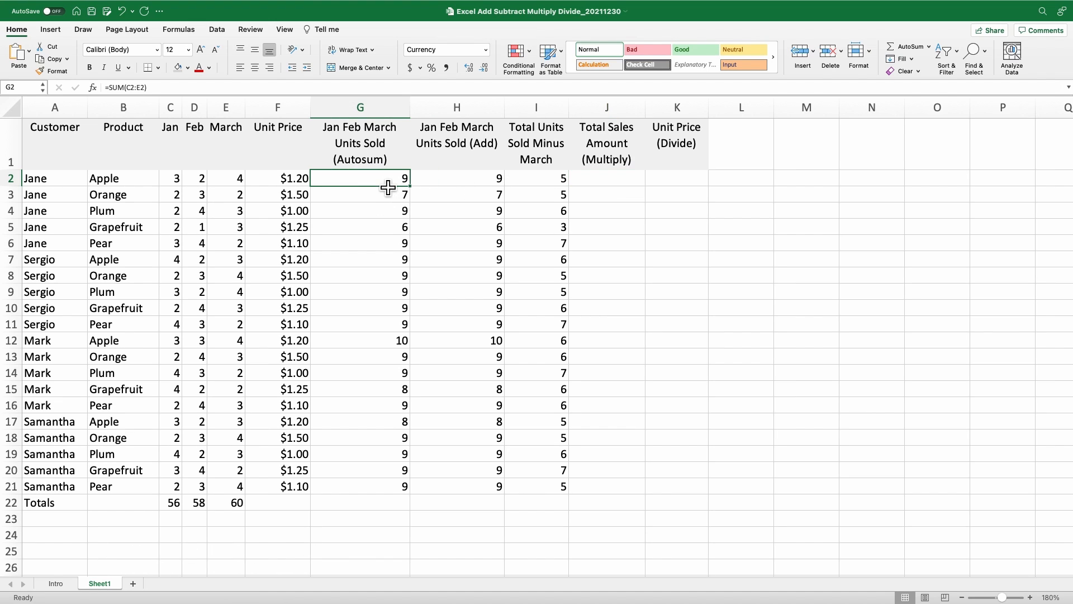
click(306, 189)
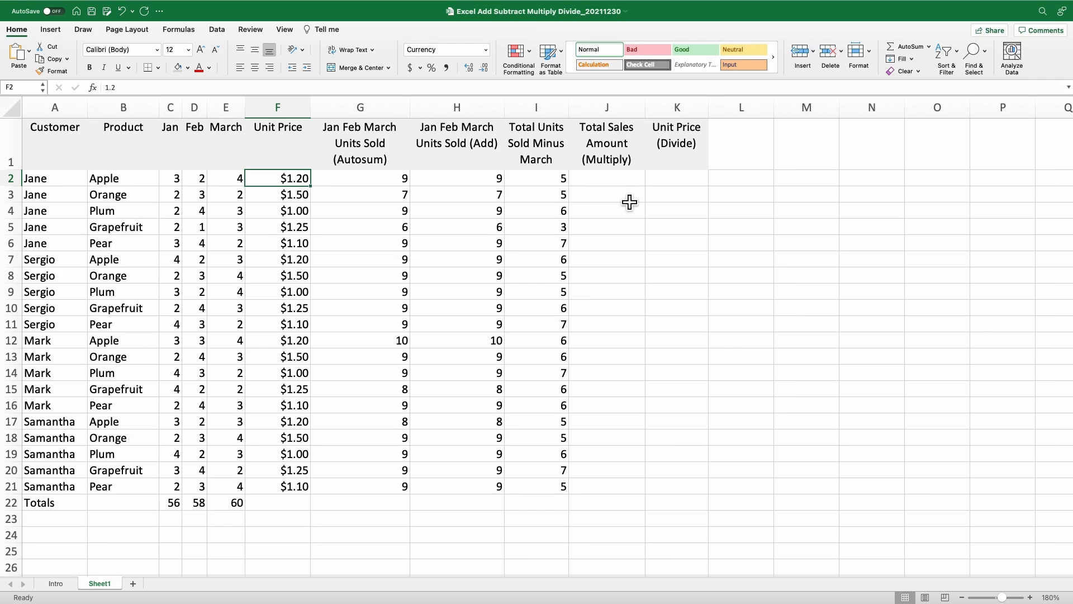
click(609, 190)
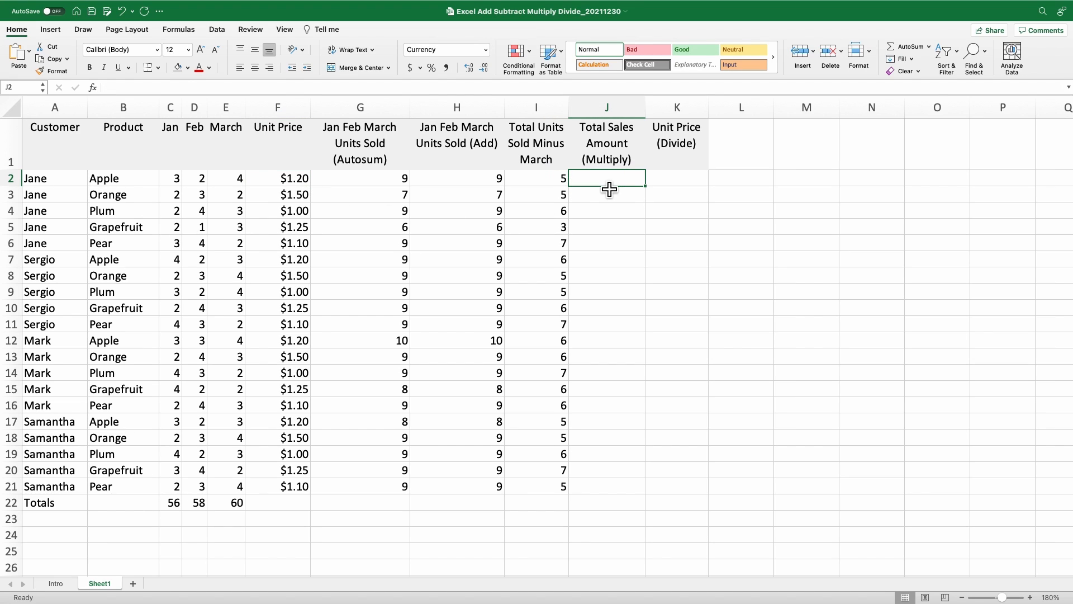
text(=)
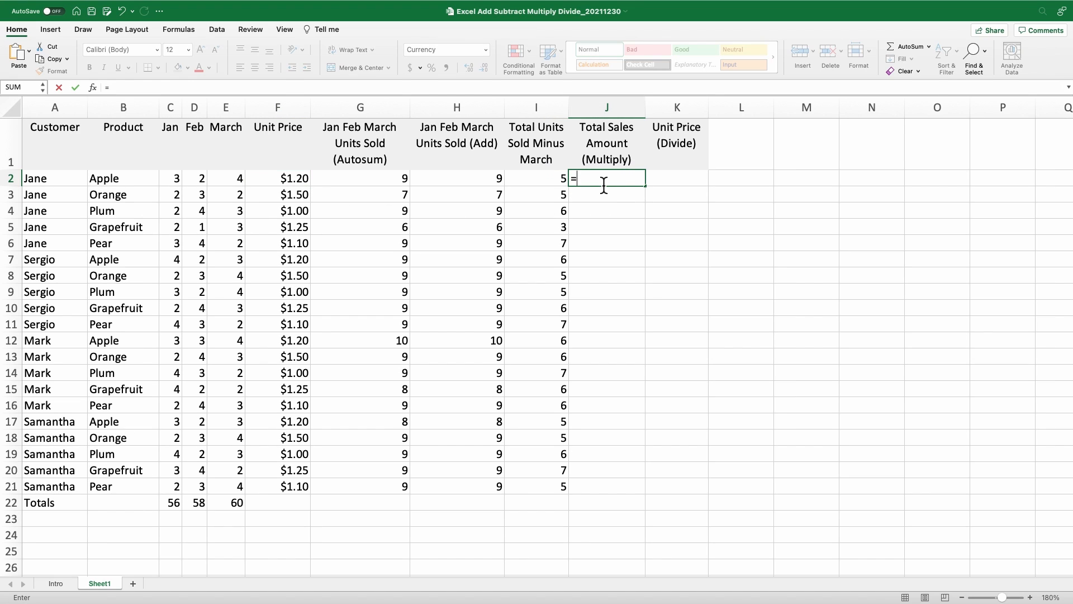
click(390, 188)
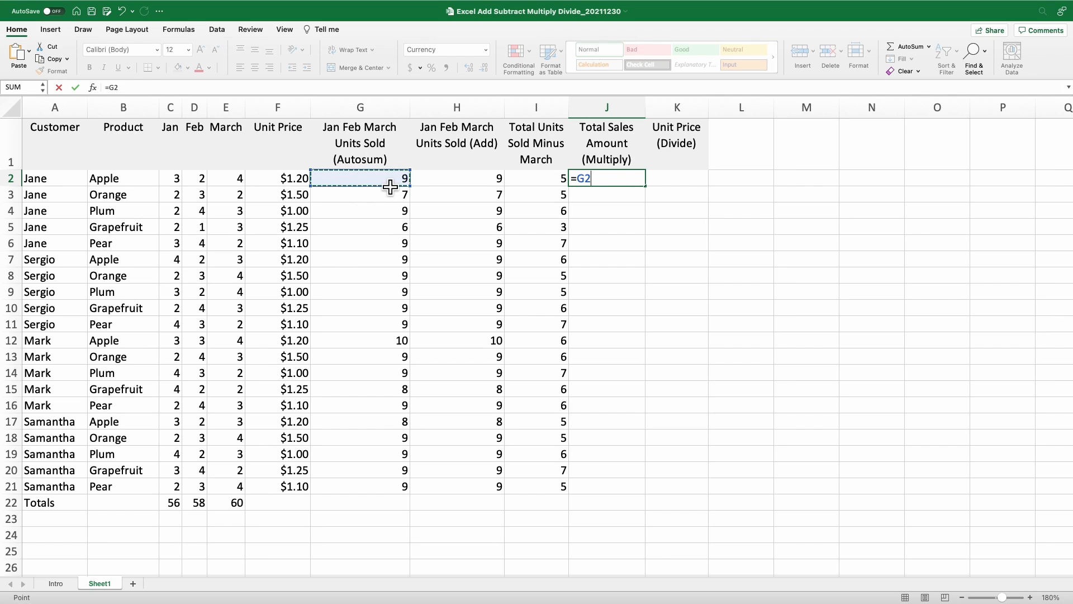
text(*)
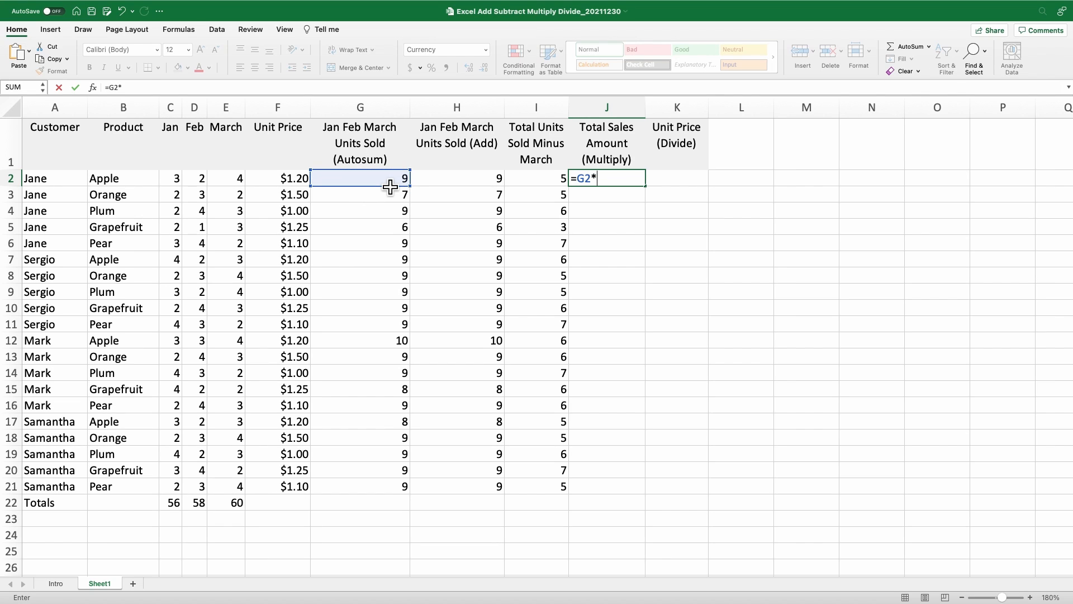
click(302, 189)
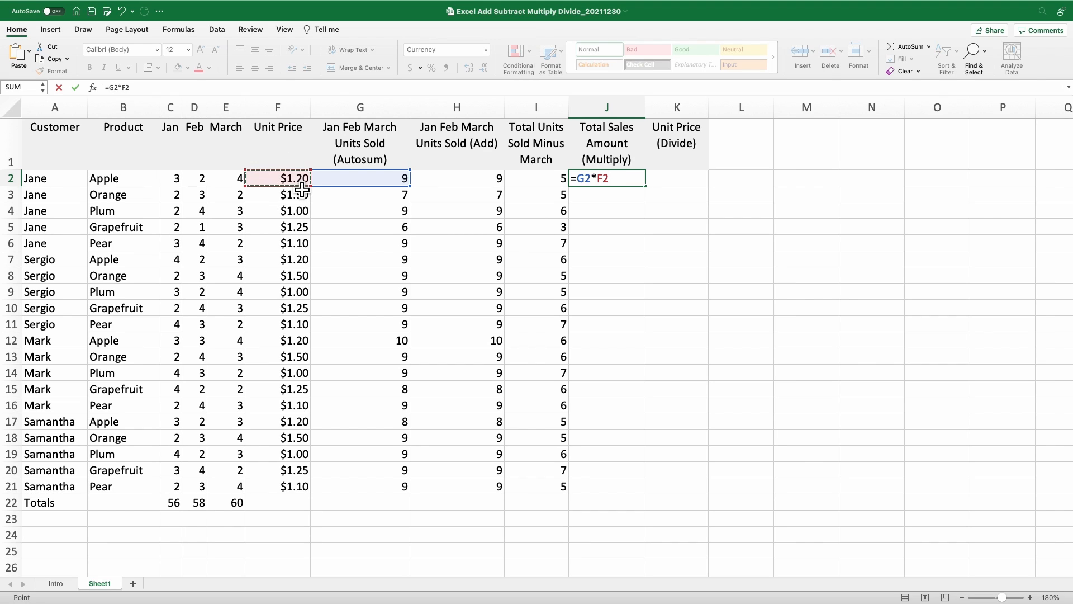
key(Return)
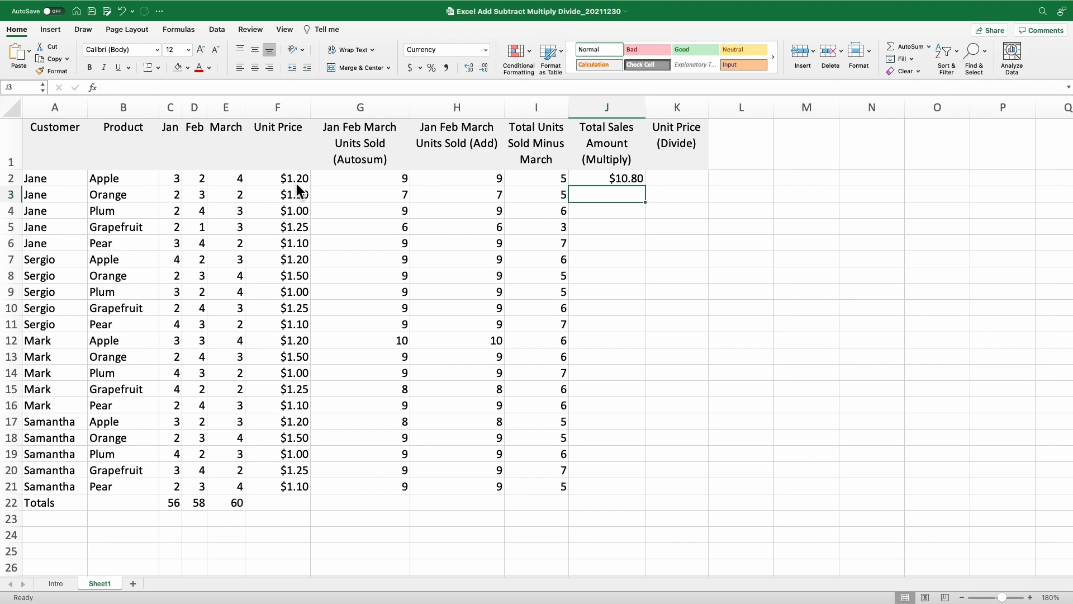
click(602, 185)
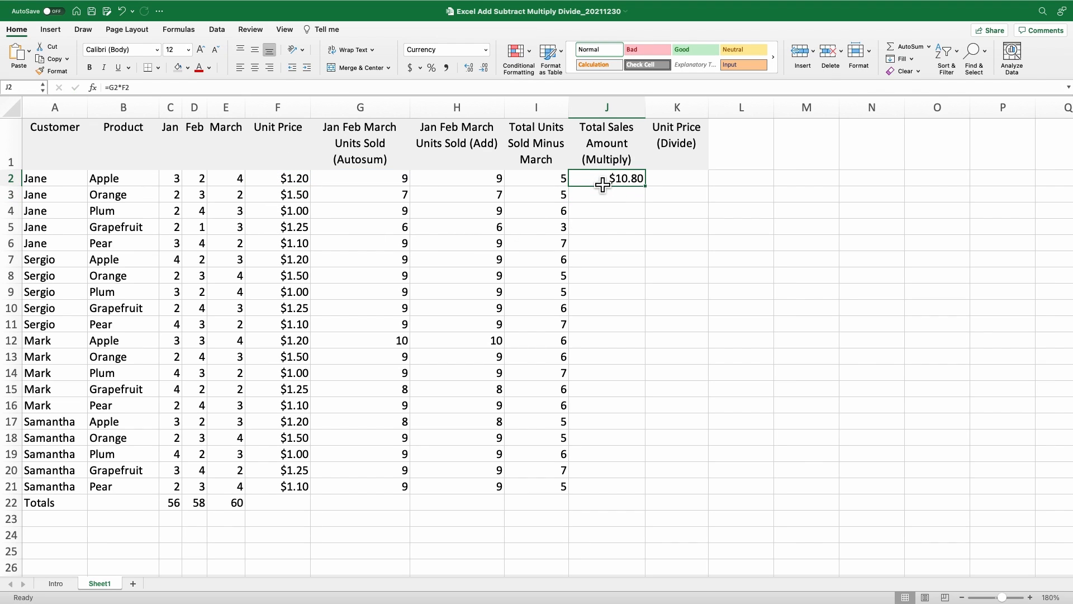
double_click(654, 194)
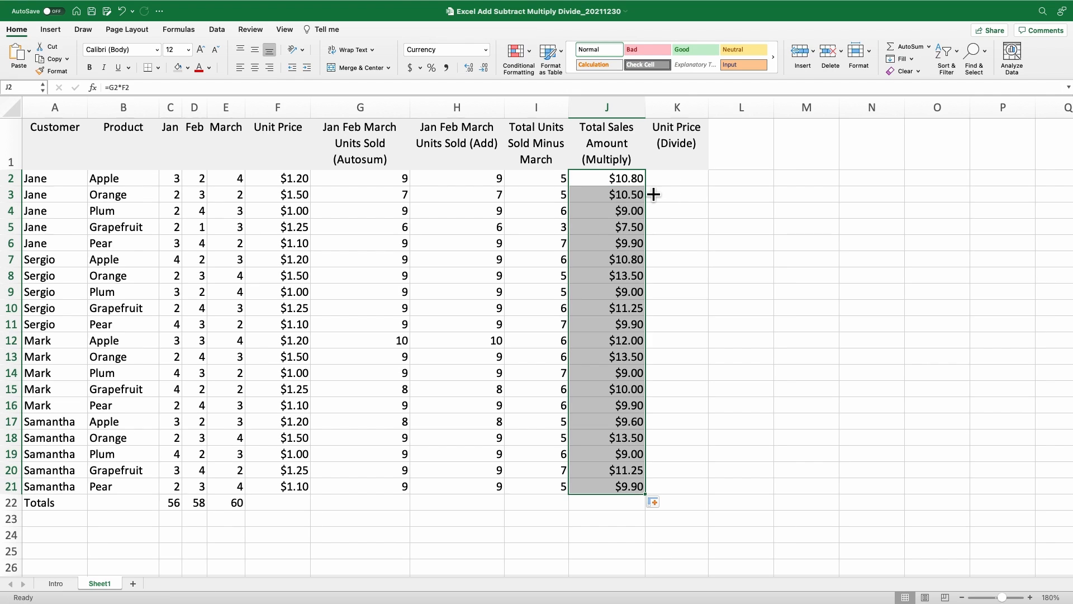
click(622, 182)
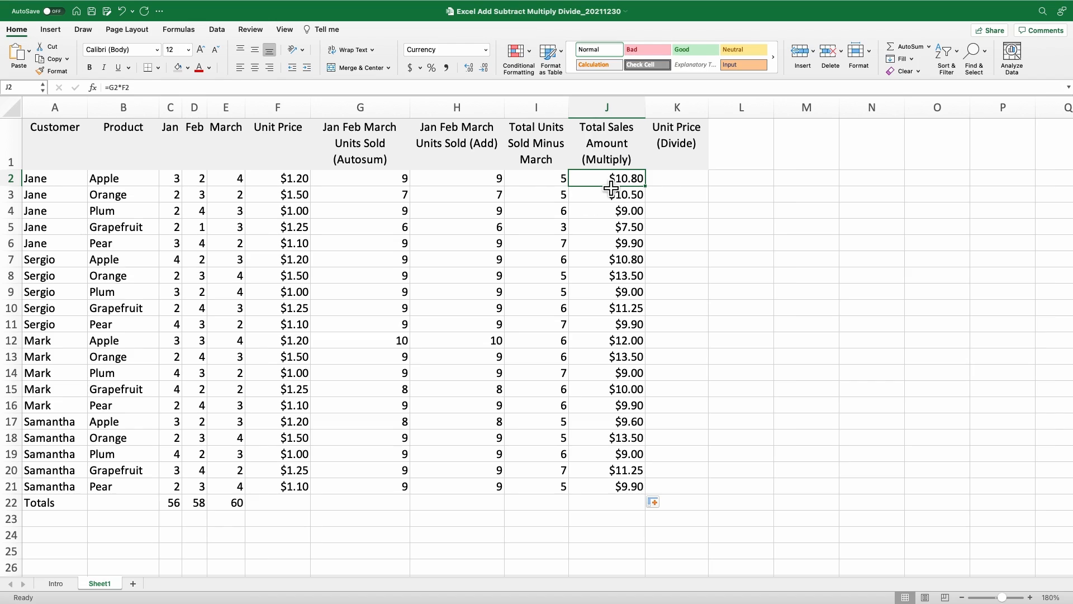
- Enter =J2/G2 in K2 and fill it down to K21, returning $1.20 in the first row
click(390, 185)
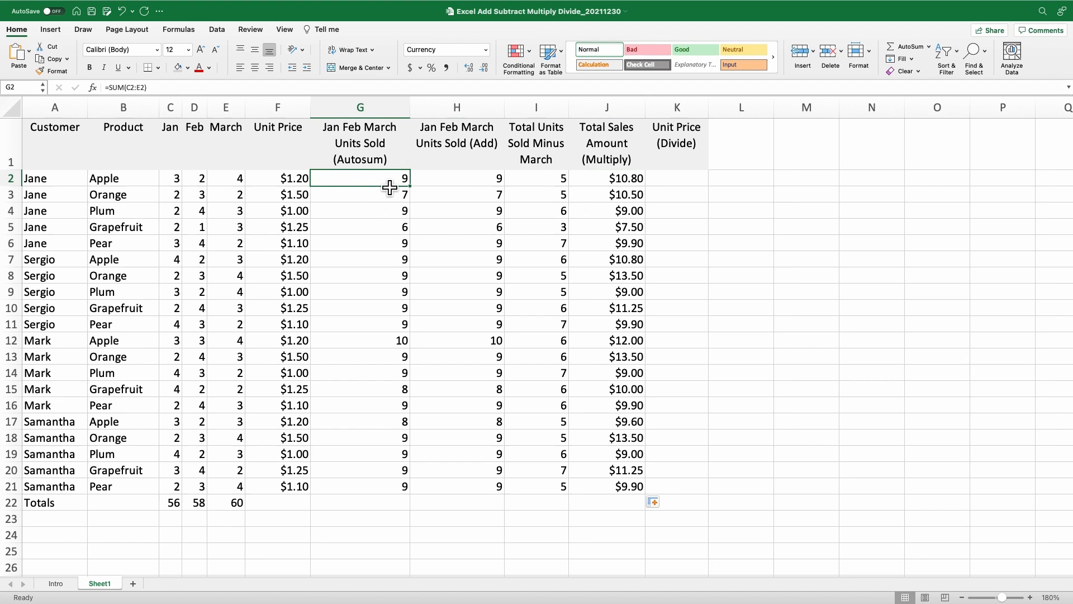
click(668, 186)
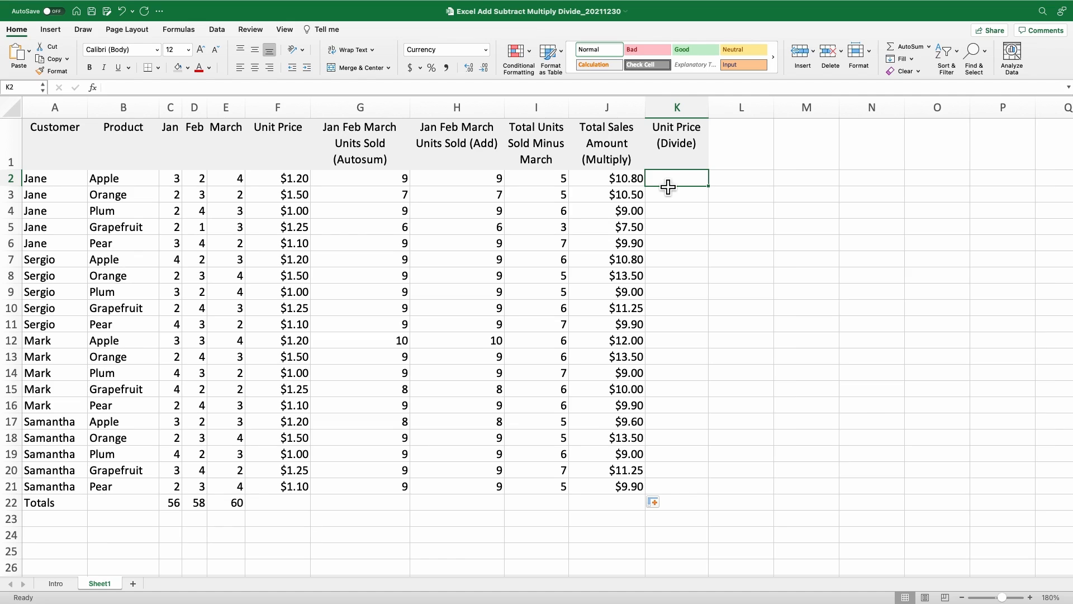
text(=)
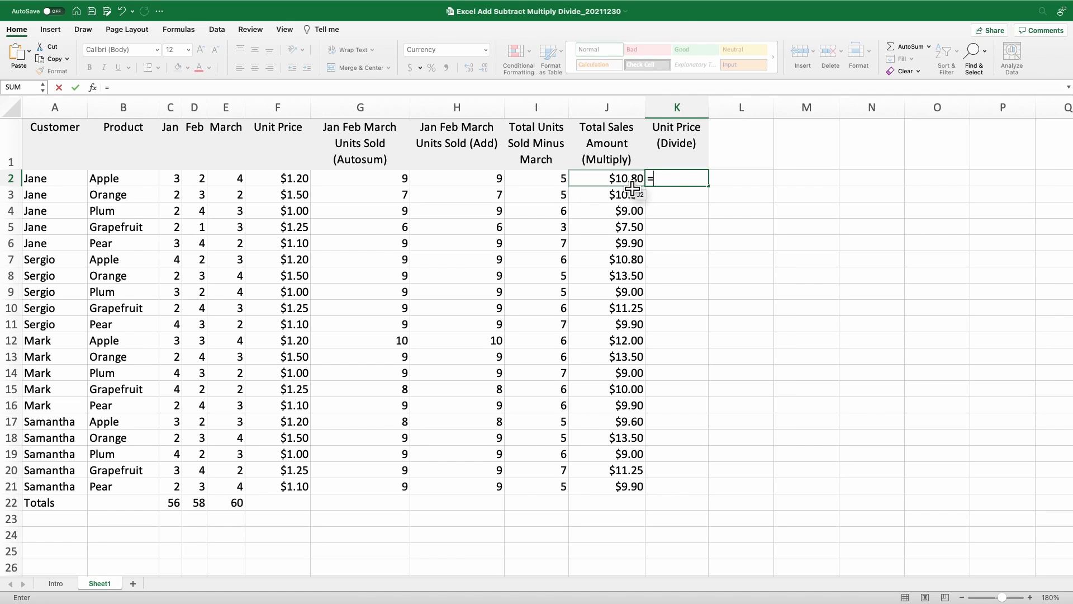
click(633, 189)
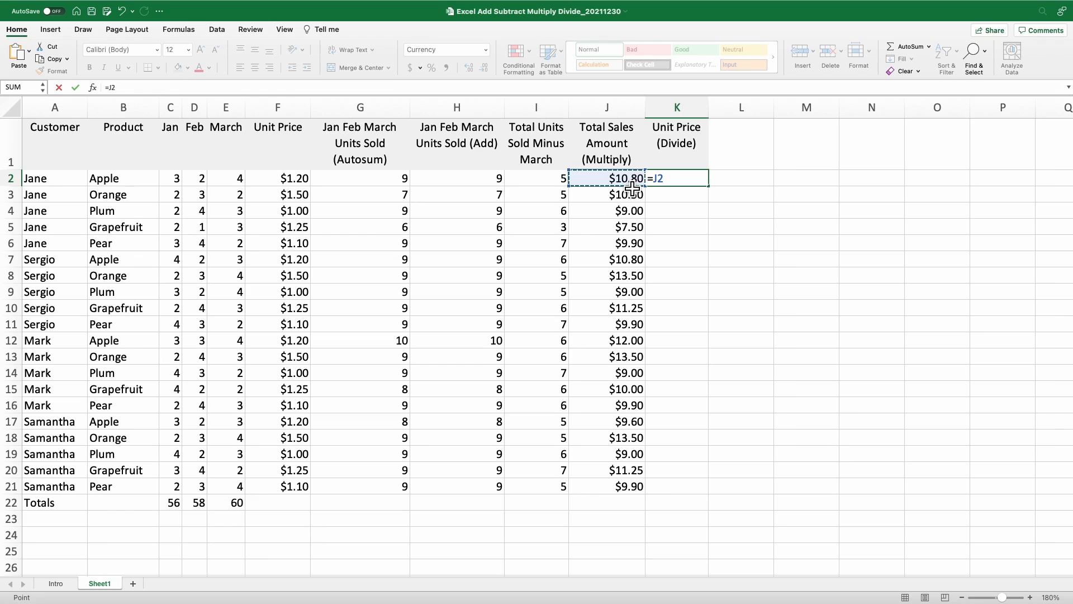
text(/)
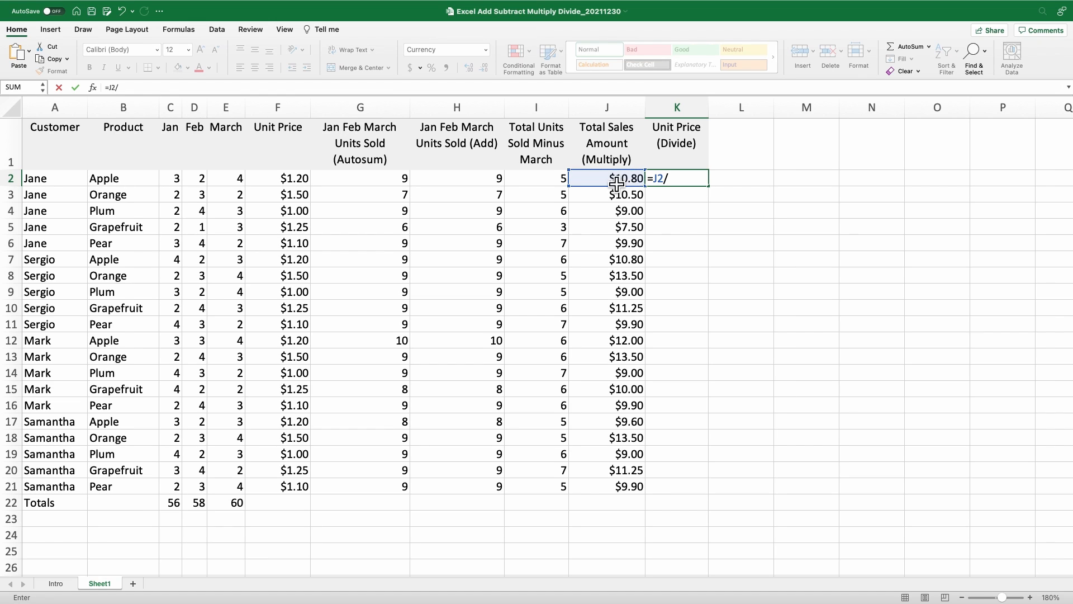
click(394, 186)
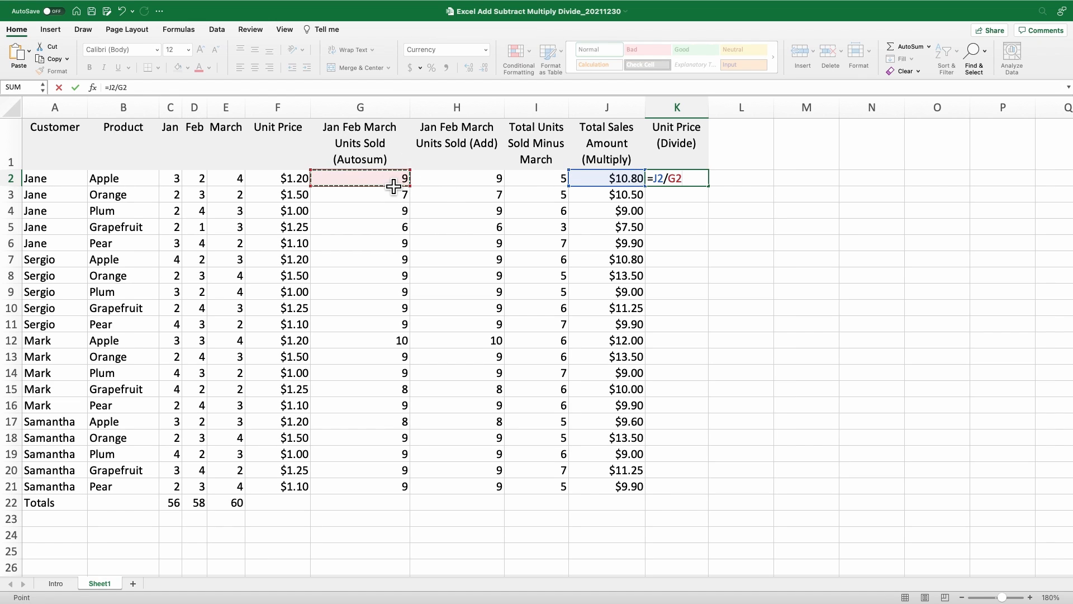
key(Return)
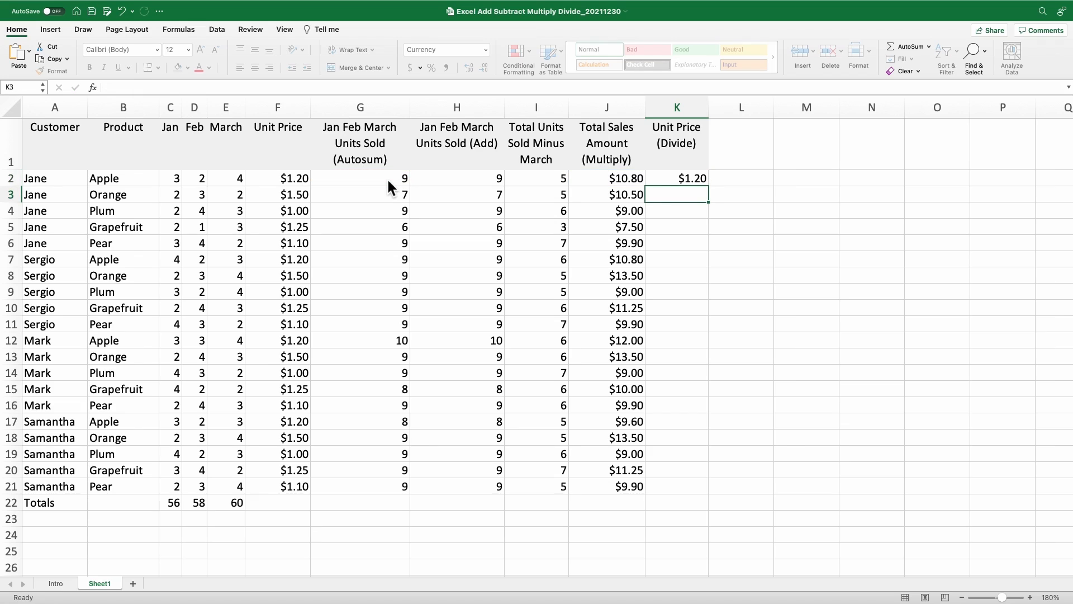
click(697, 183)
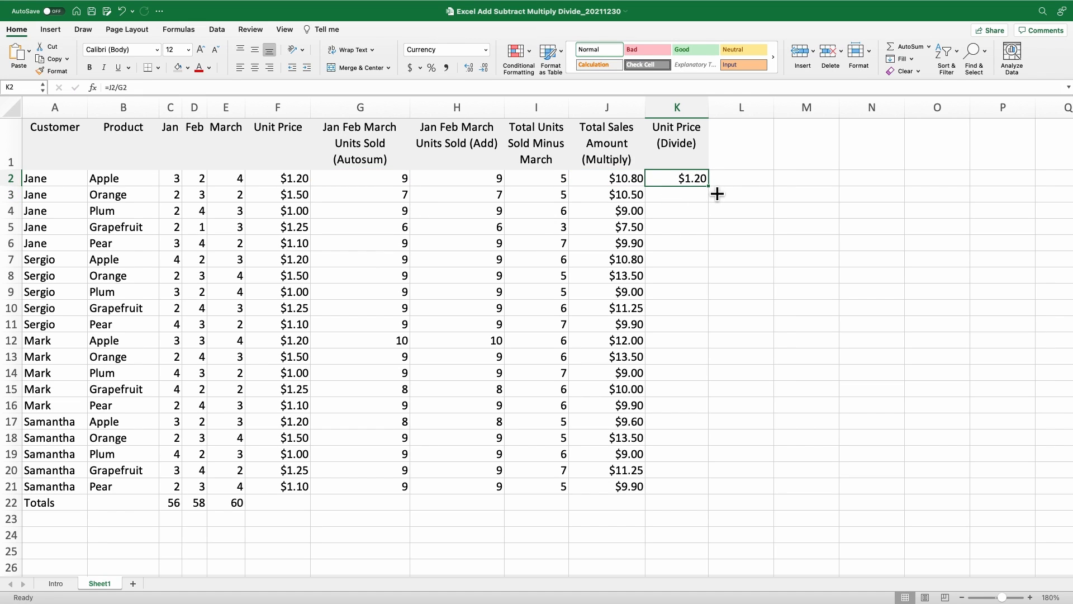
double_click(717, 194)
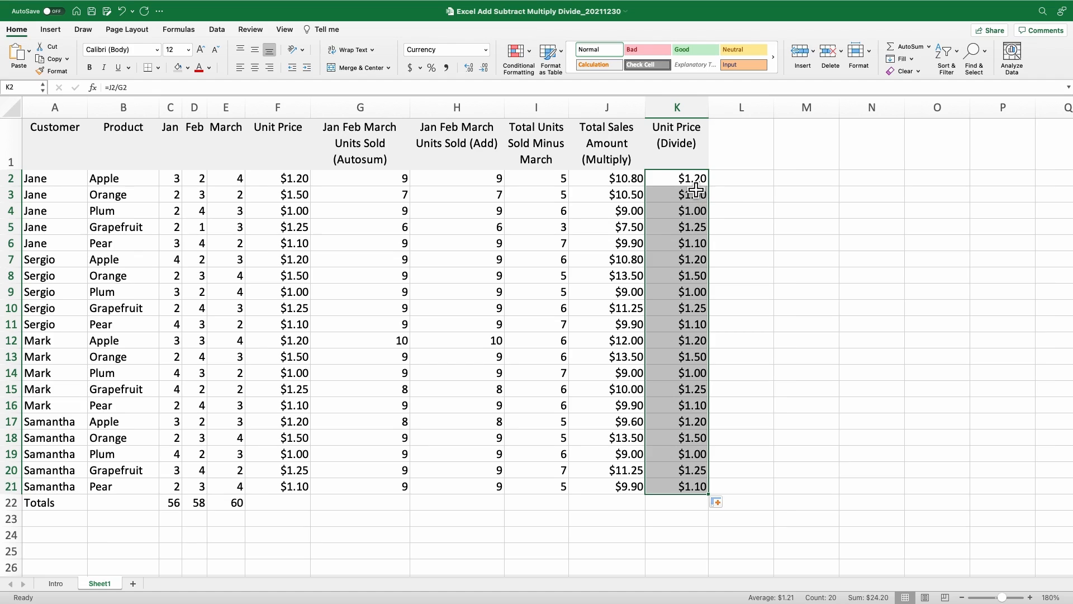
click(694, 186)
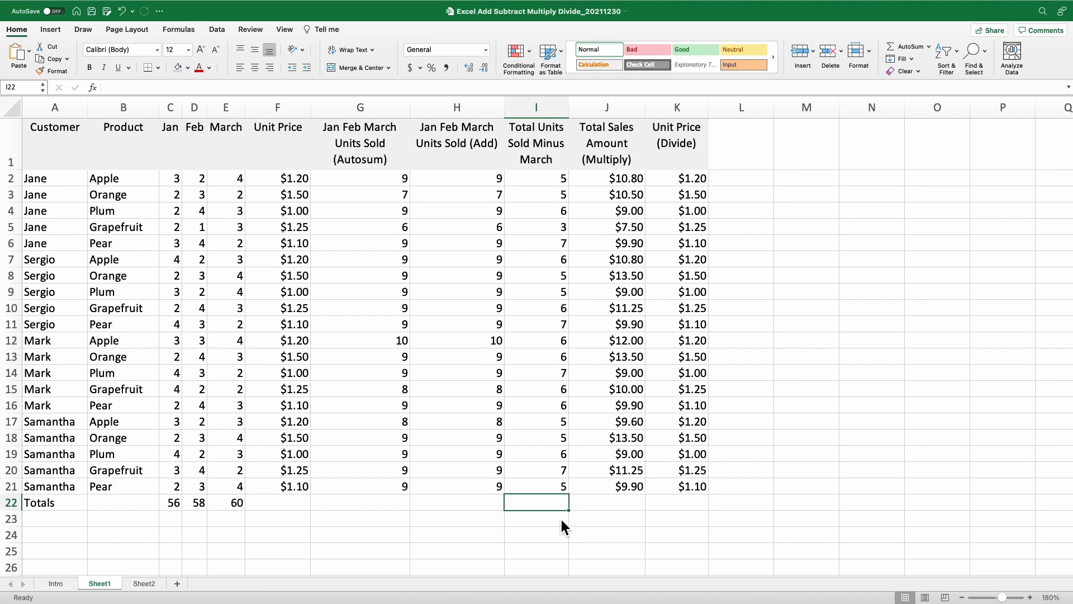
scroll(561, 526, right, 1)
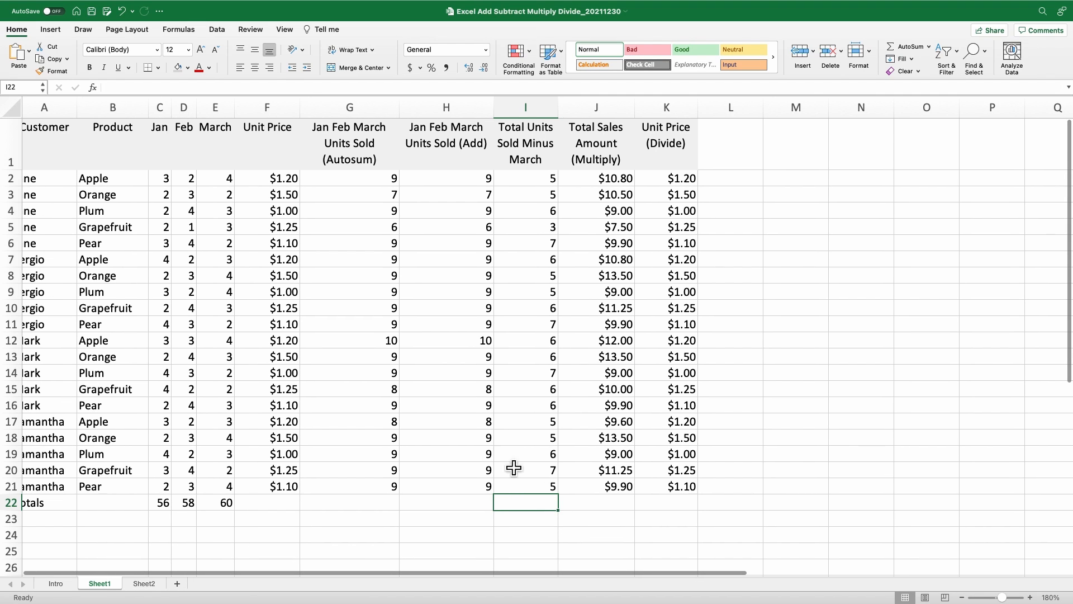
click(183, 30)
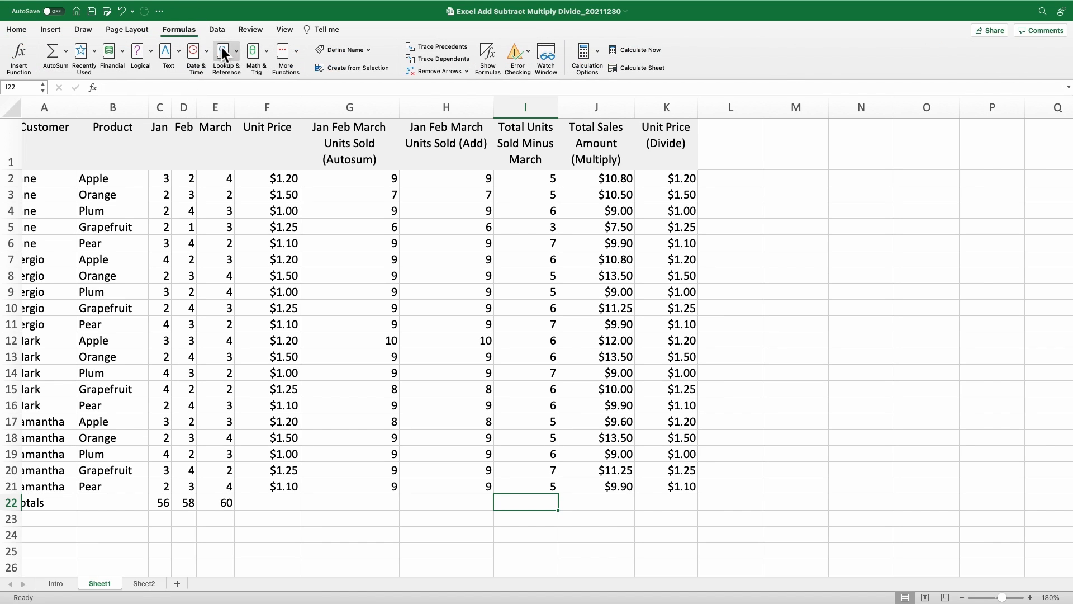
click(489, 51)
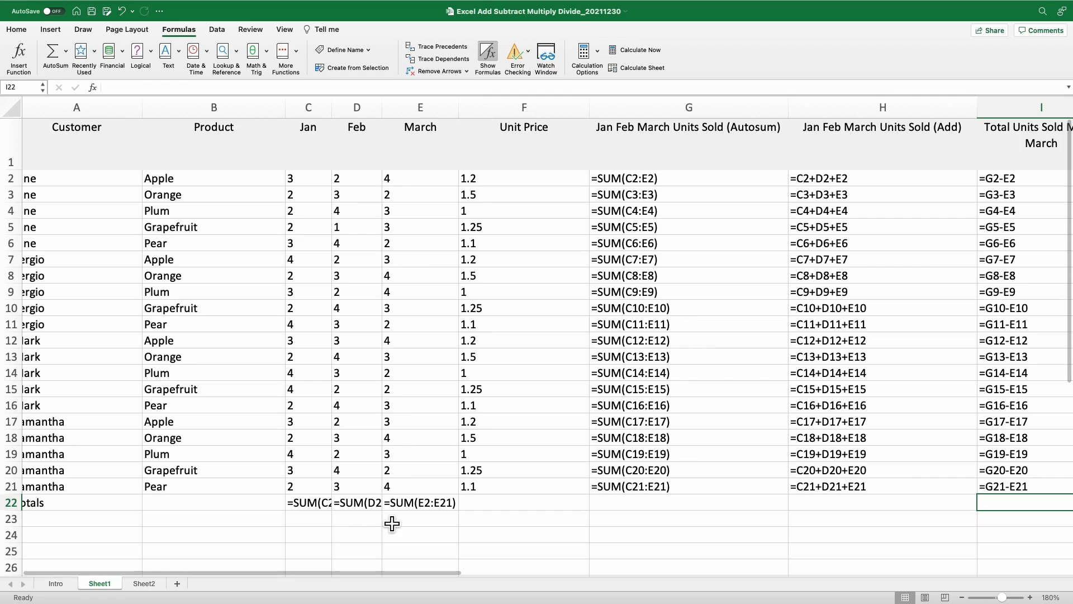
mouse_move(376, 572)
mouse_down()
mouse_move(739, 583)
mouse_move(358, 582)
mouse_up()
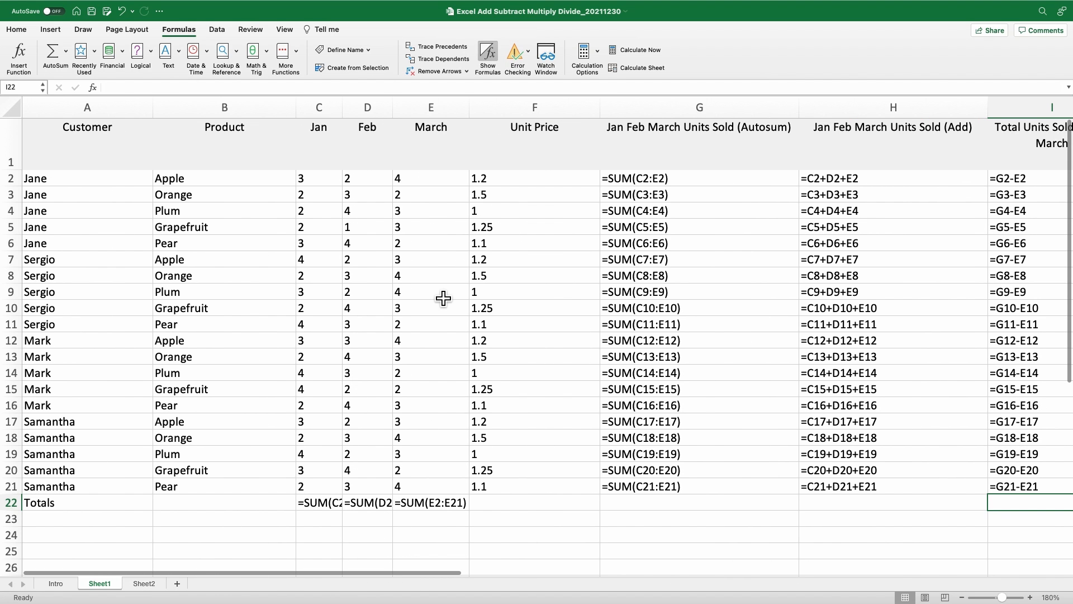
click(487, 53)
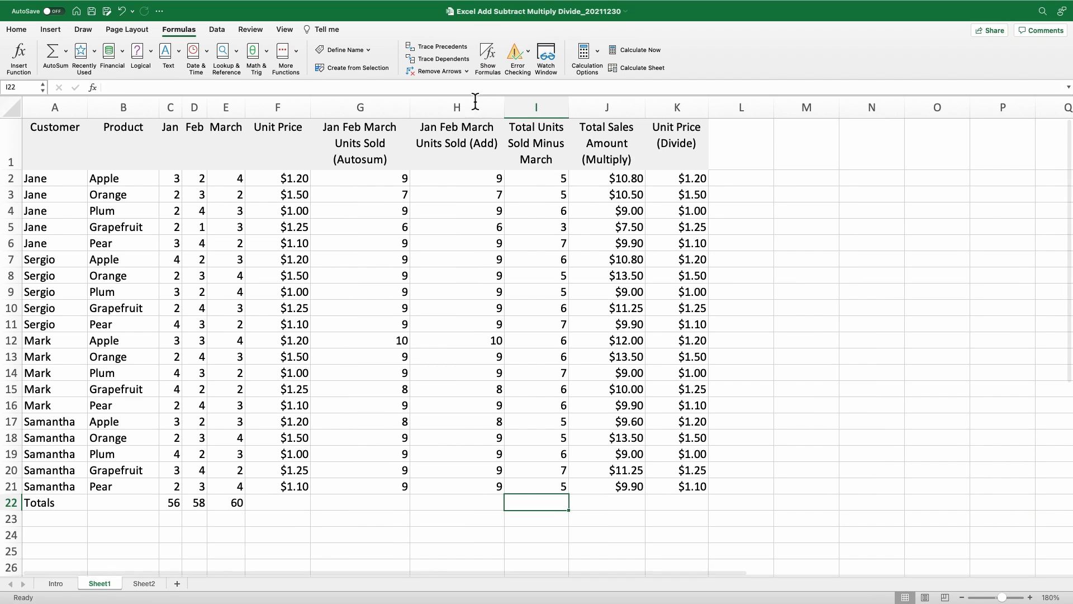